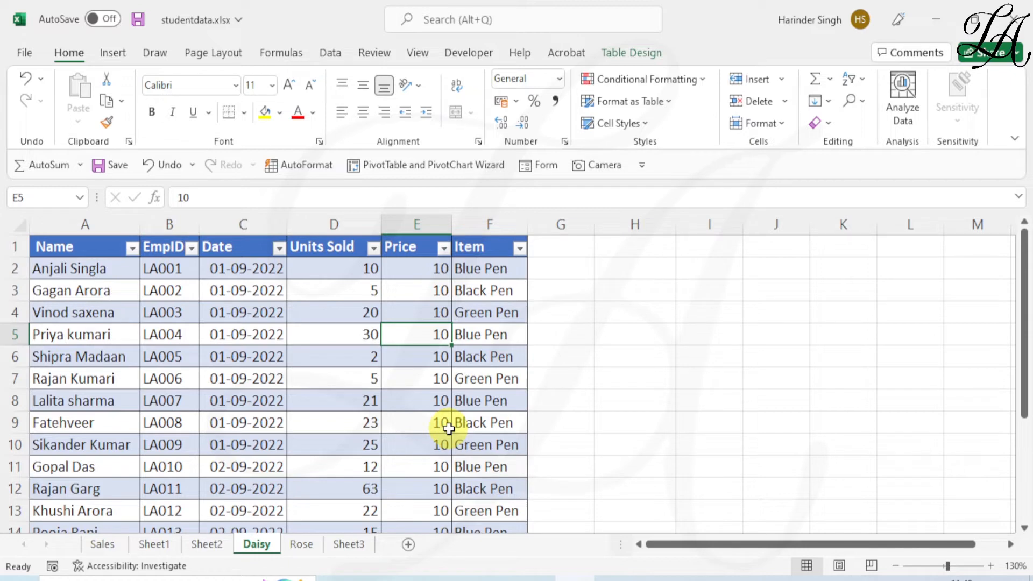
- Load the table on the Daisy sheet into the Power Query Editor
{"action": "left_click", "coordinate": [228, 357]}
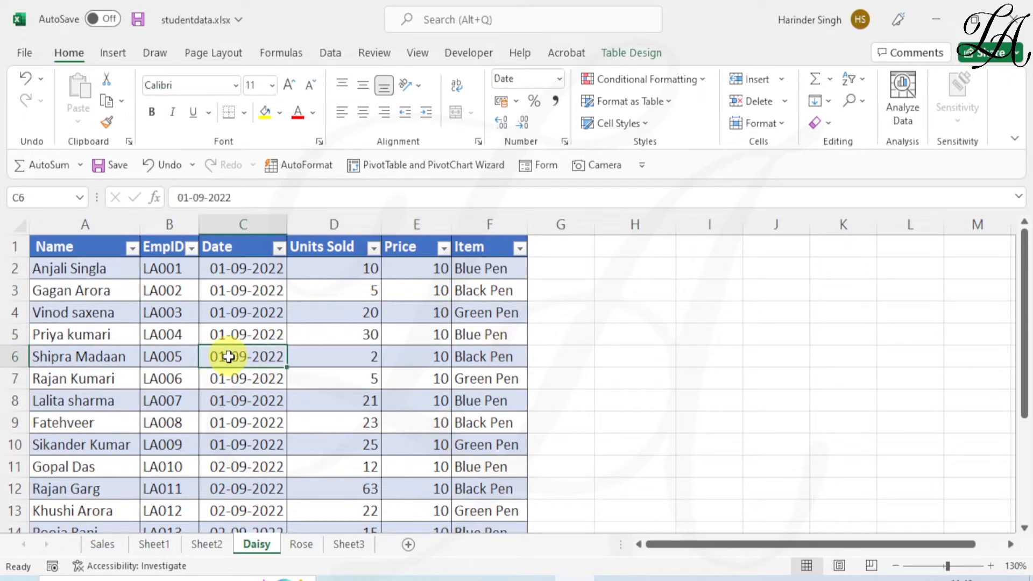
{"action": "left_click", "coordinate": [329, 52]}
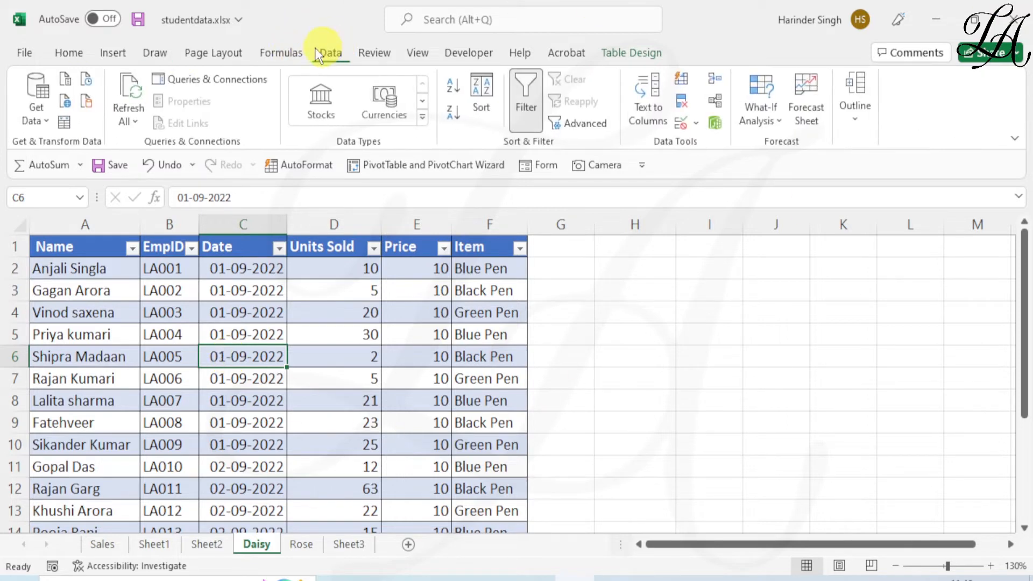
{"action": "left_click", "coordinate": [67, 121]}
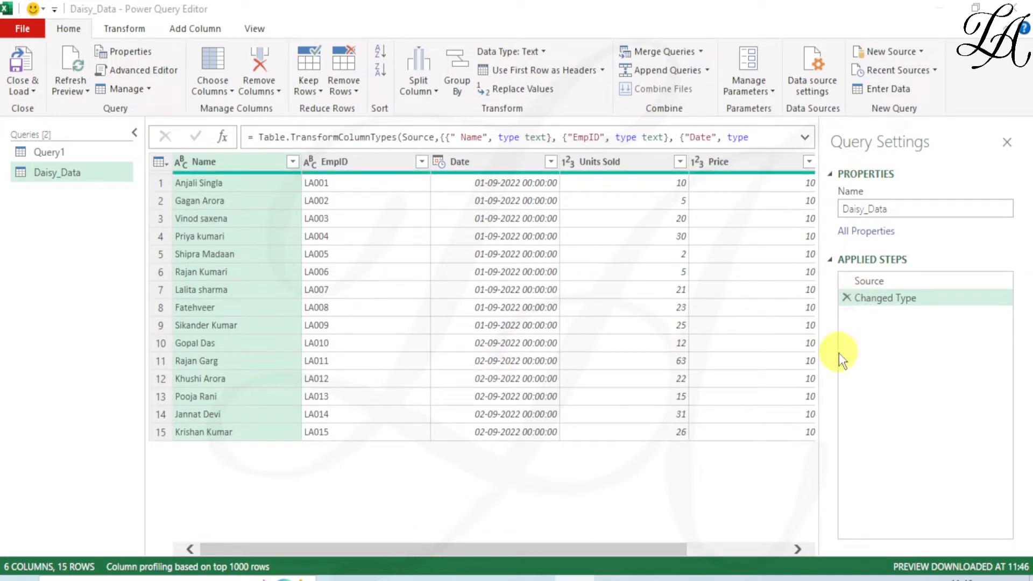
- Preview the Source and Changed Type steps, and examine the Daisy_Data query's code in the Advanced Editor
{"action": "left_click", "coordinate": [896, 282]}
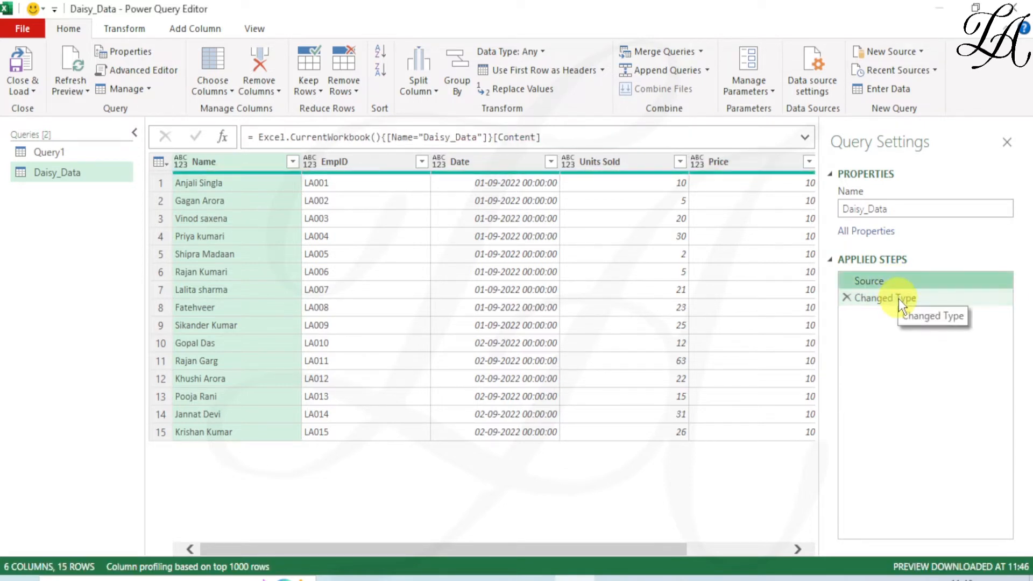
{"action": "left_click", "coordinate": [899, 300]}
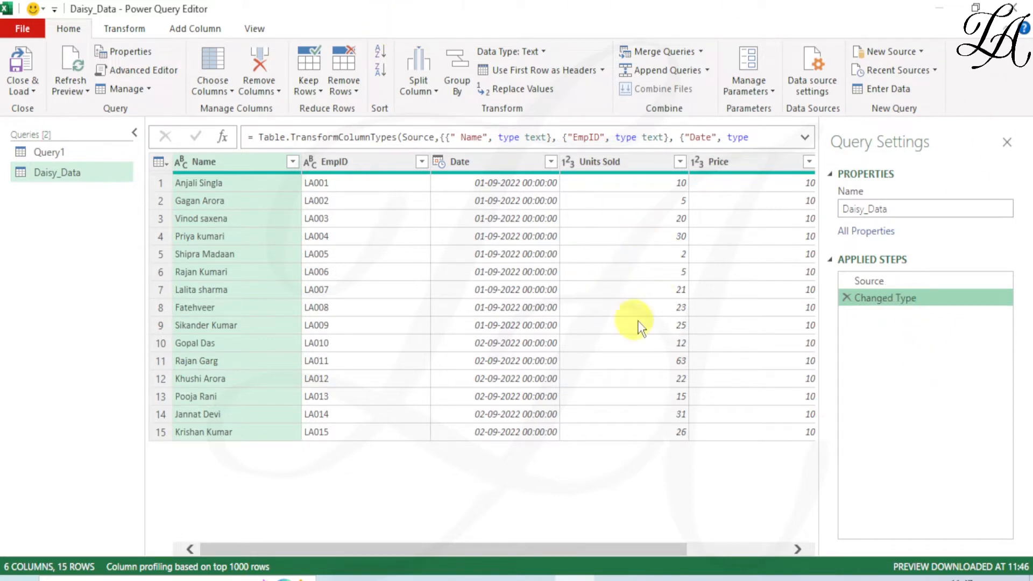
{"action": "left_click", "coordinate": [252, 30]}
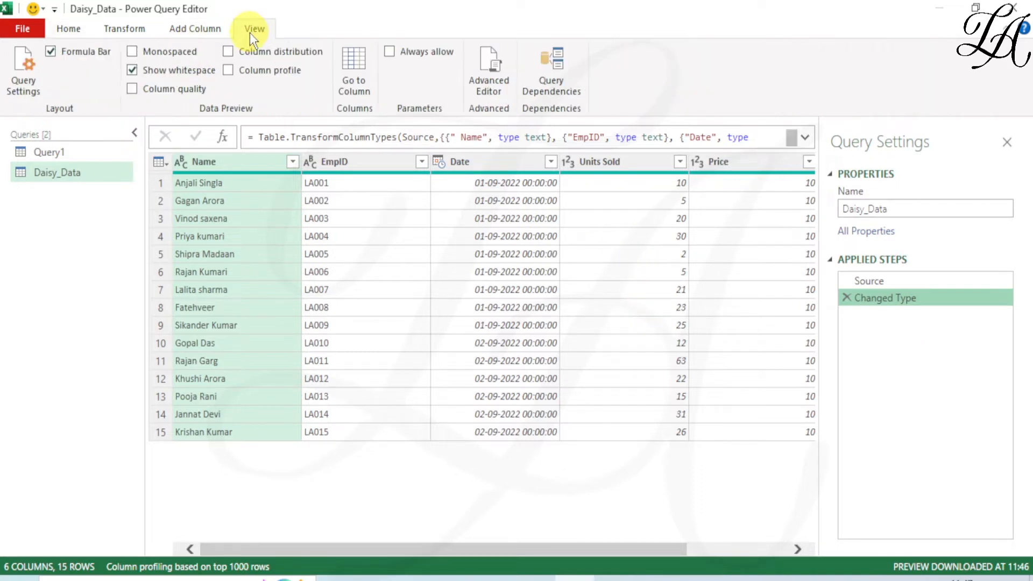
{"action": "left_click", "coordinate": [493, 75]}
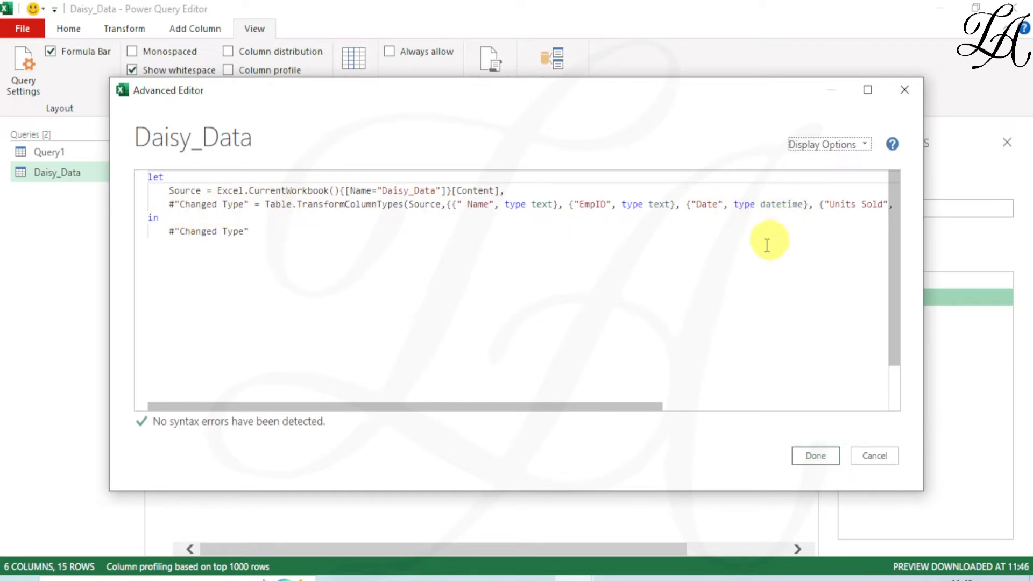
{"action": "left_click_drag", "start_coordinate": [582, 407], "coordinate": [509, 418]}
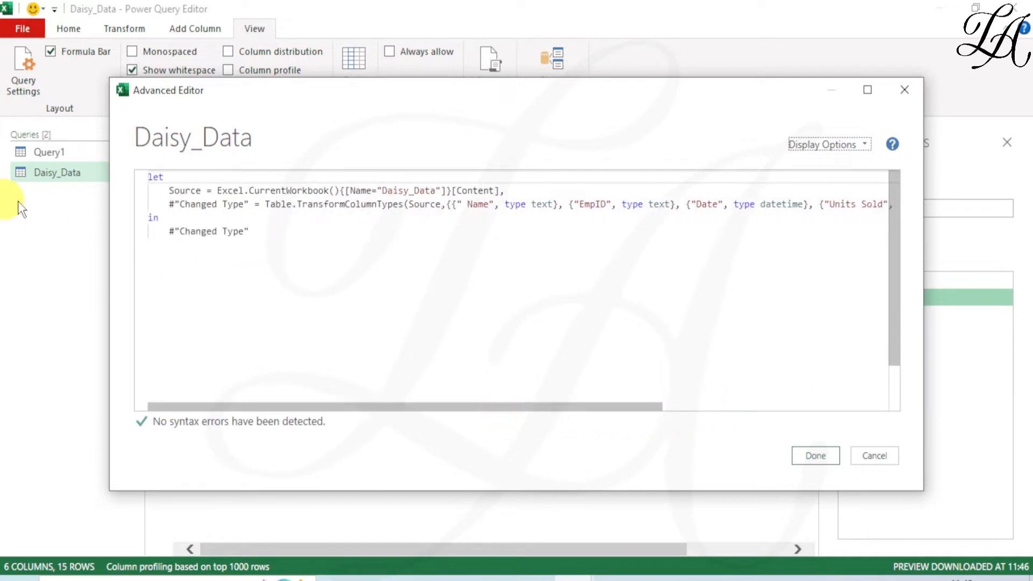
- Comment out the #"Changed Type" line with // and remove the comma that ends the Source line
{"action": "left_click", "coordinate": [164, 204]}
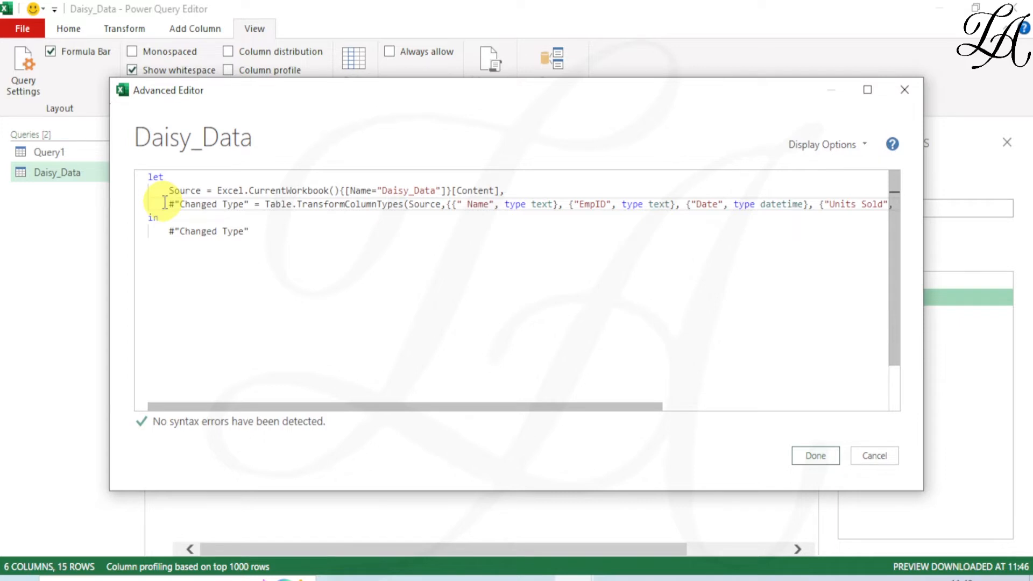
{"action": "type", "text": "//"}
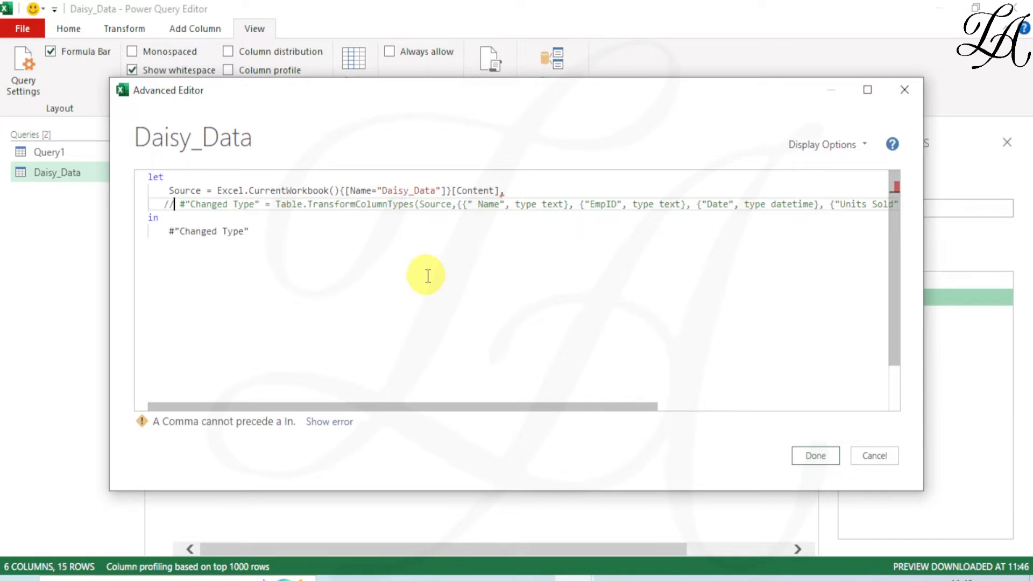
{"action": "left_click", "coordinate": [516, 192]}
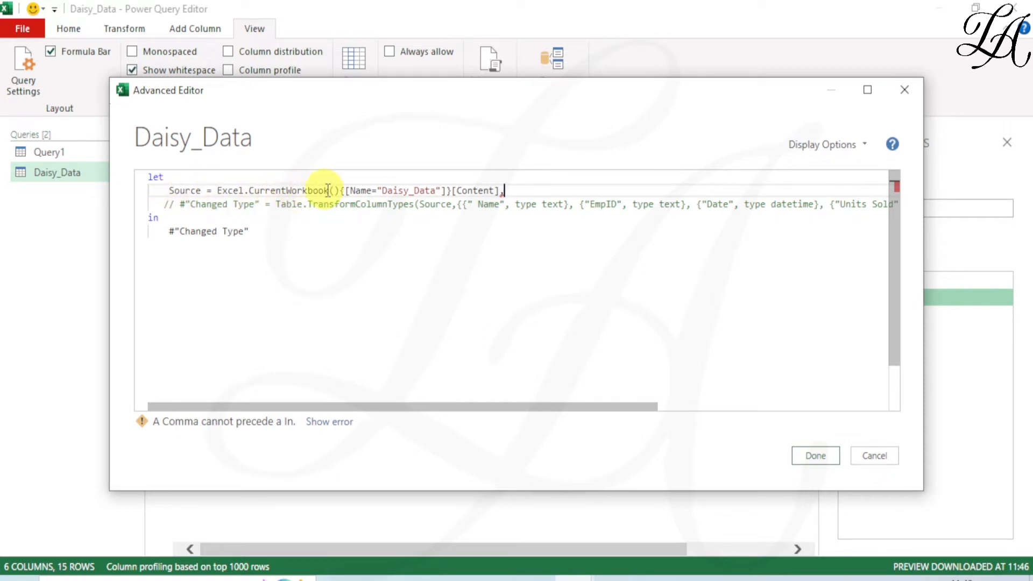
{"action": "left_click", "coordinate": [512, 197]}
{"action": "key", "text": "BackSpace"}
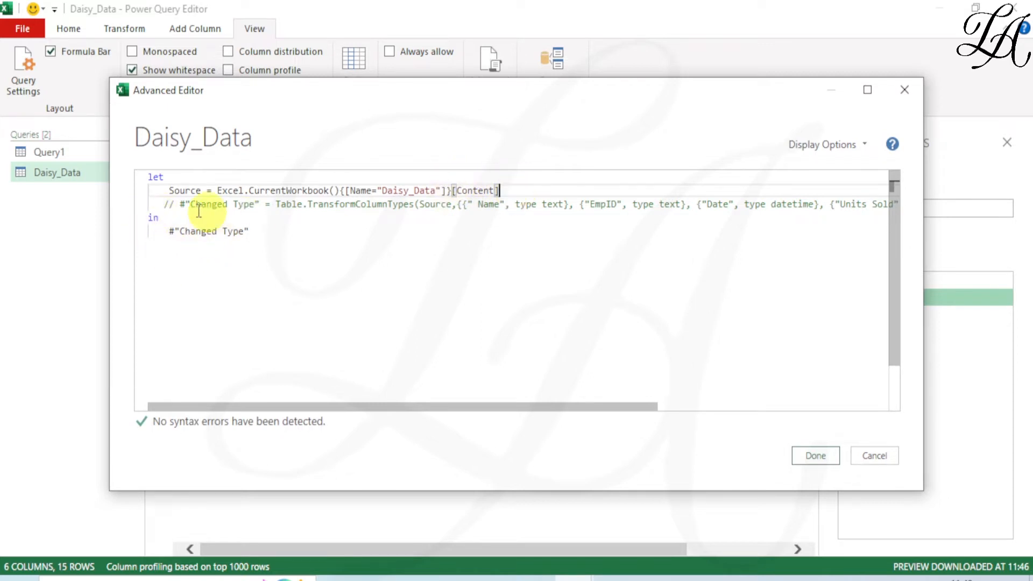
- Make the query return Source instead of #"Changed Type" in the in clause, and apply the code
{"action": "double_click", "coordinate": [238, 231]}
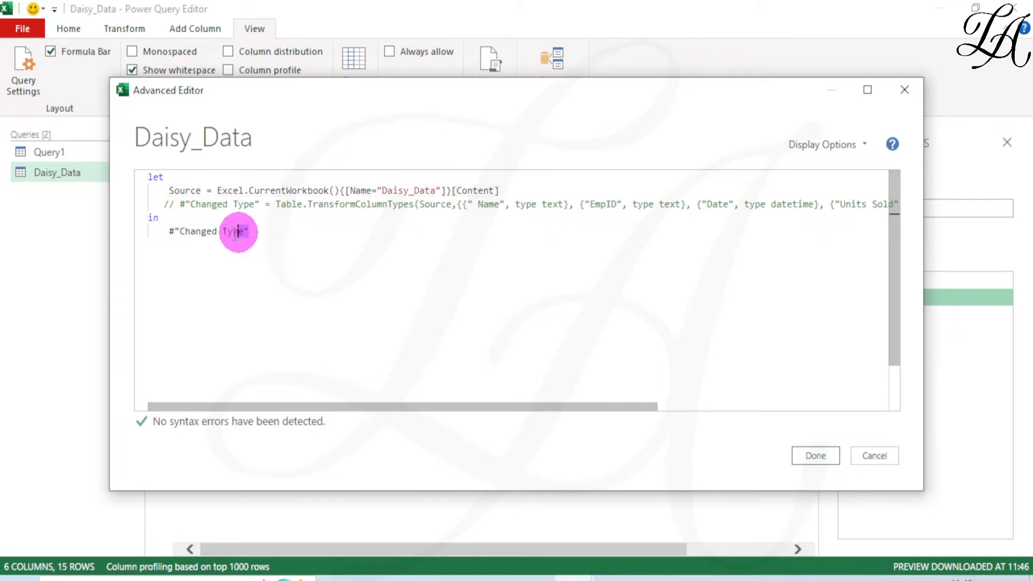
{"action": "left_click_drag", "start_coordinate": [238, 231], "coordinate": [169, 235]}
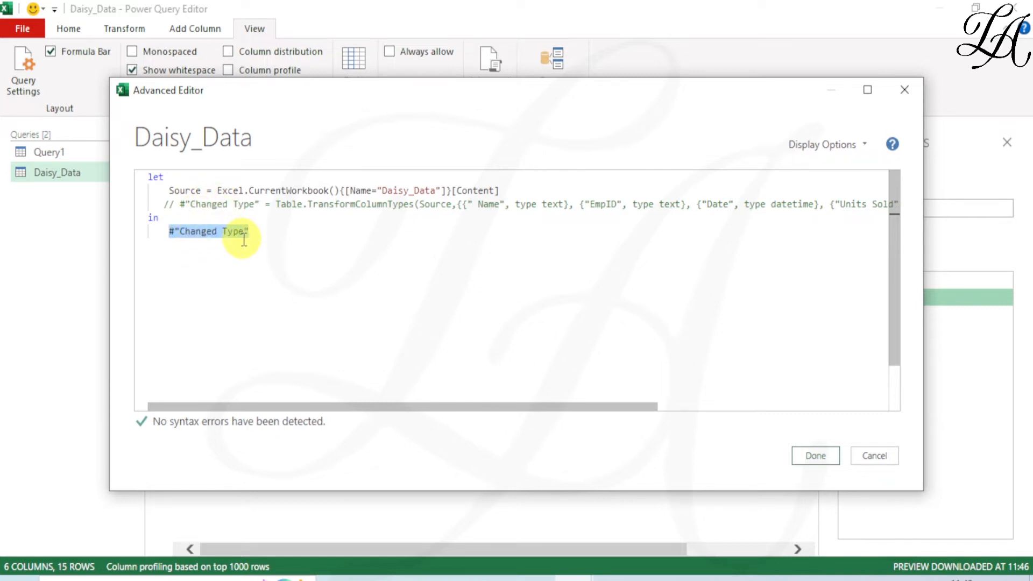
{"action": "type", "text": "Sou"}
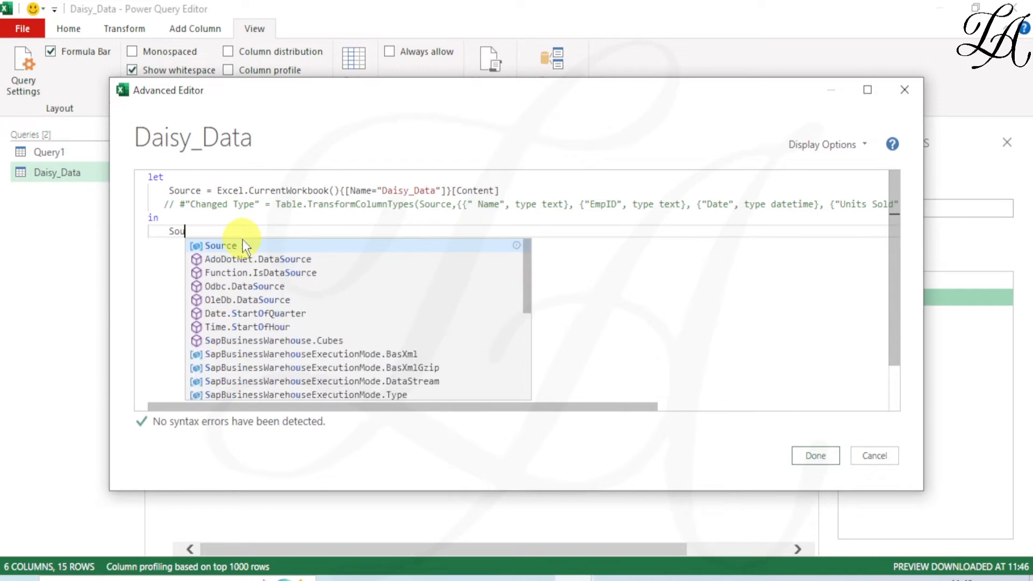
{"action": "key", "text": "Tab"}
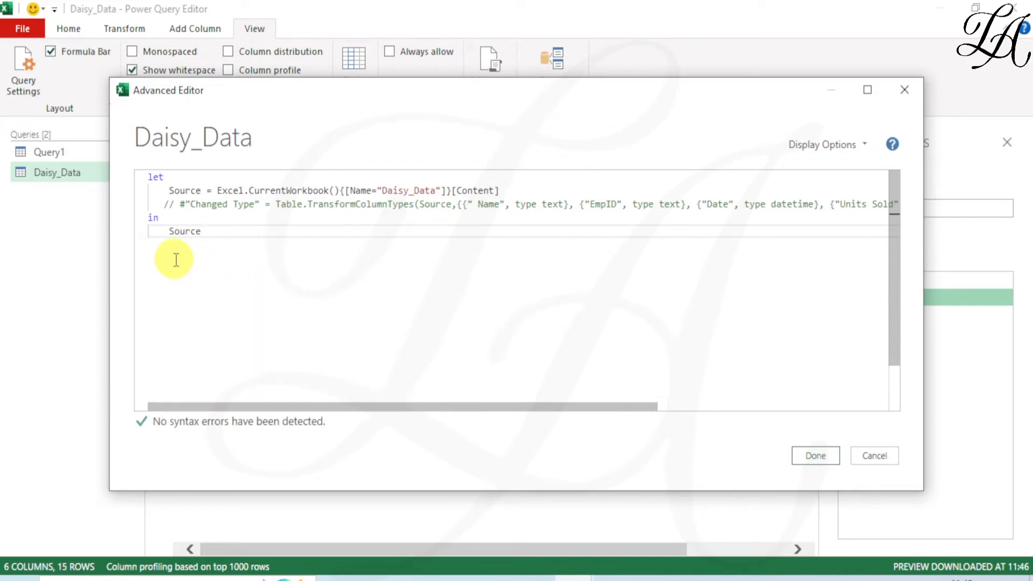
{"action": "left_click", "coordinate": [815, 457]}
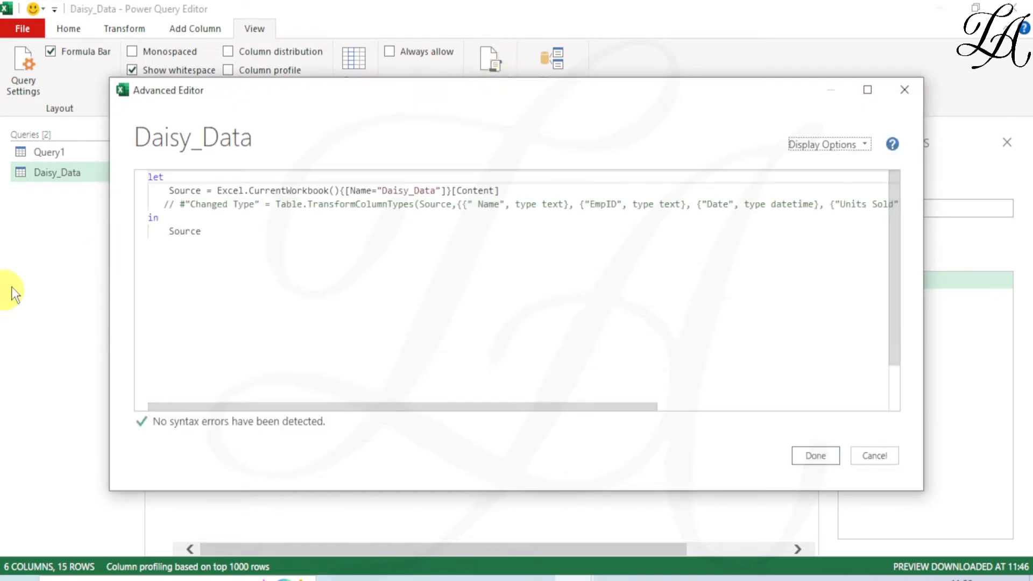
- Uncomment the #"Changed Type" line in the query code and put the comma back after the Source line
{"action": "left_click", "coordinate": [177, 206]}
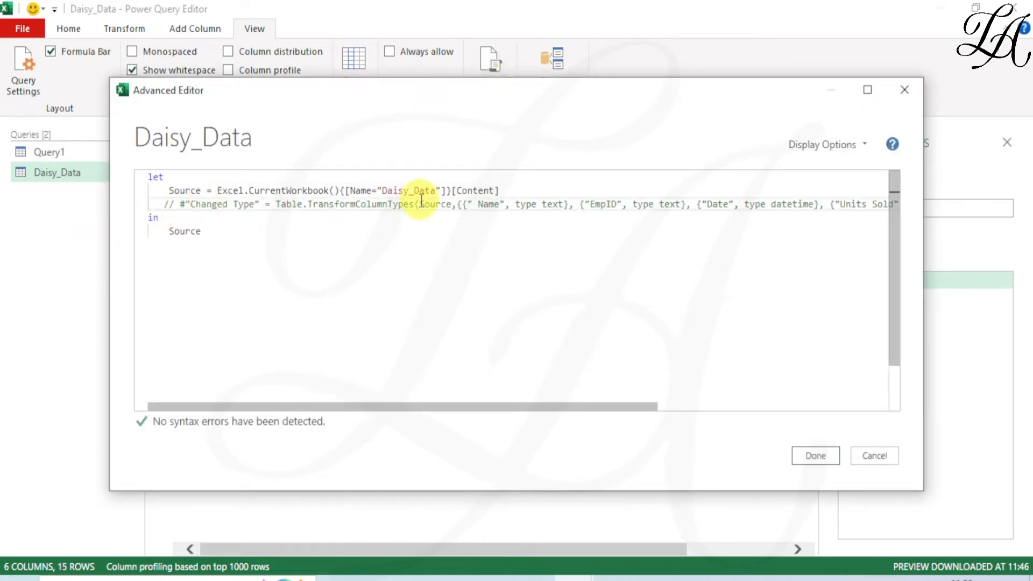
{"action": "key", "text": "BackSpace"}
{"action": "key", "text": "BackSpace"}
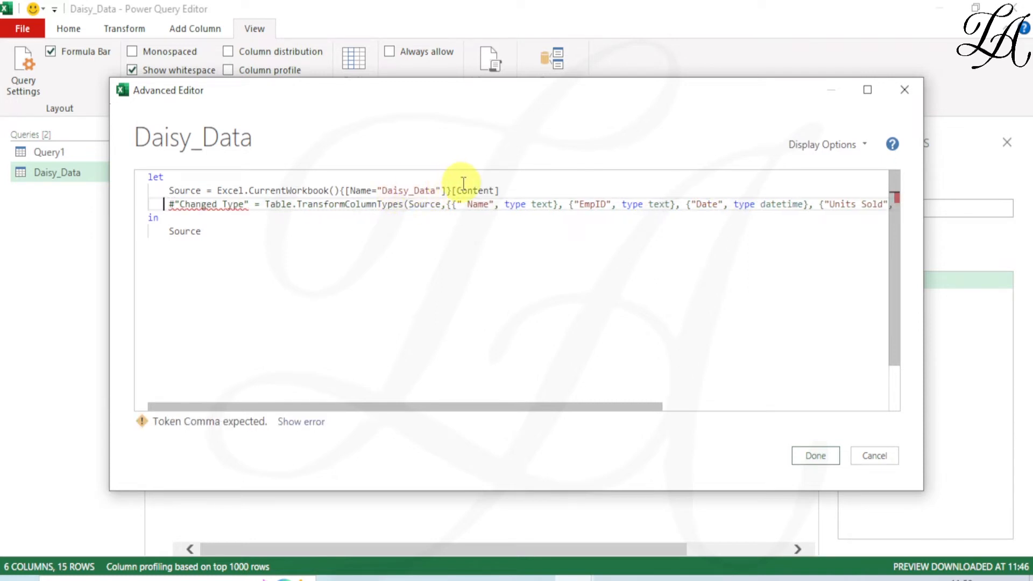
{"action": "left_click", "coordinate": [502, 191]}
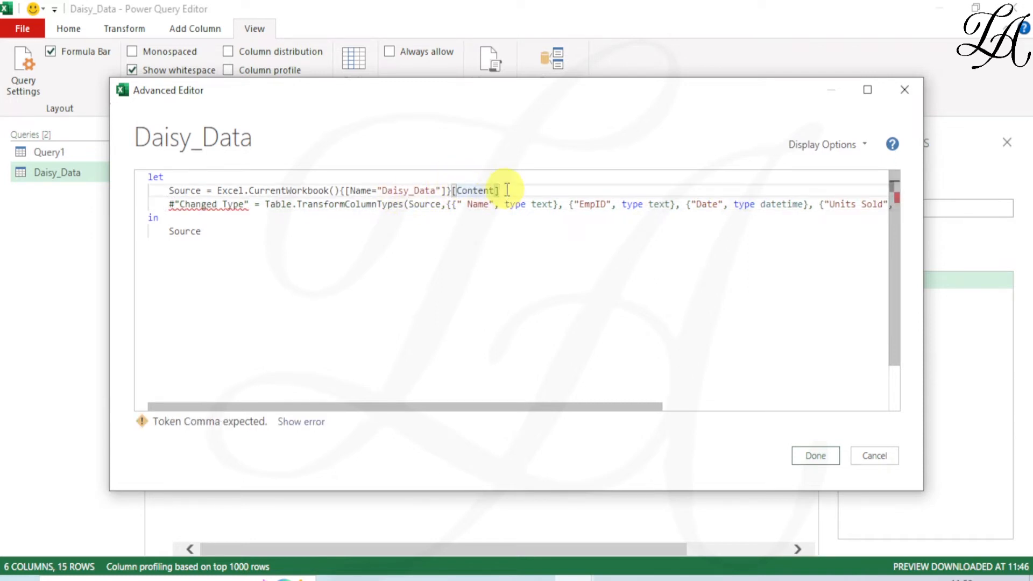
{"action": "type", "text": ","}
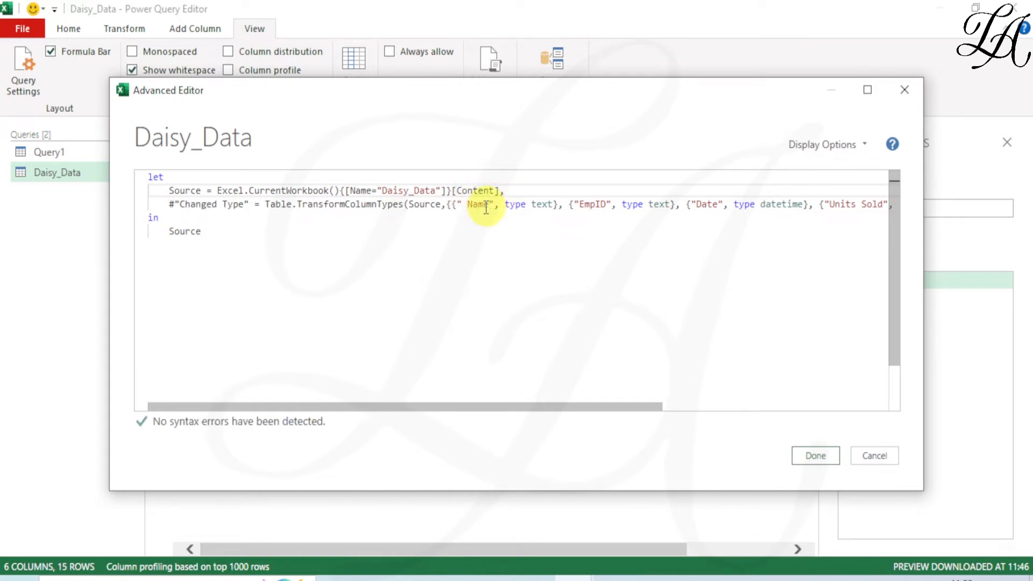
- Replace Source in the in clause with the copied name #"Changed Type" and apply the code
{"action": "double_click", "coordinate": [177, 231]}
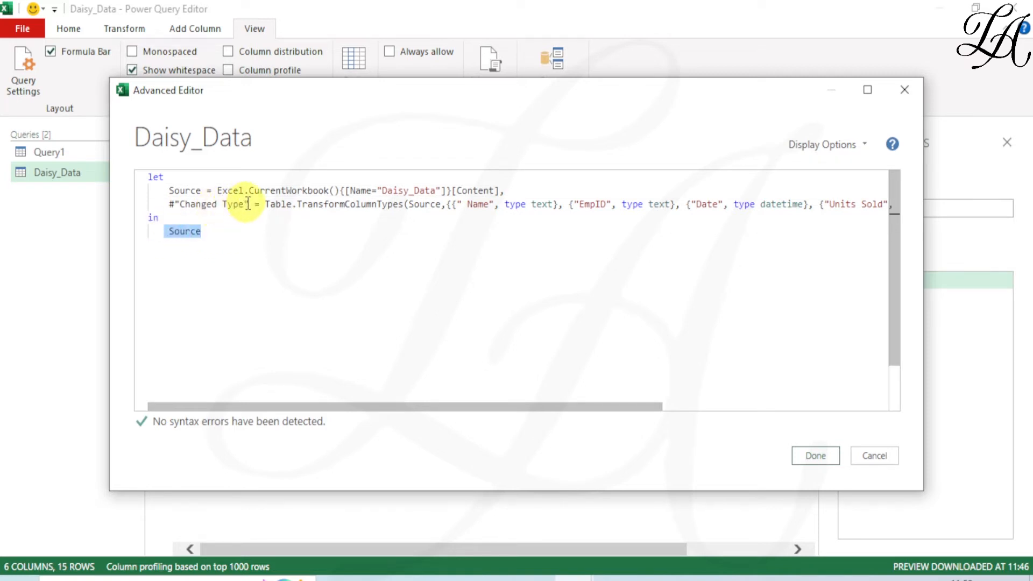
{"action": "left_click_drag", "start_coordinate": [248, 204], "coordinate": [168, 204]}
{"action": "key", "text": "ctrl+c"}
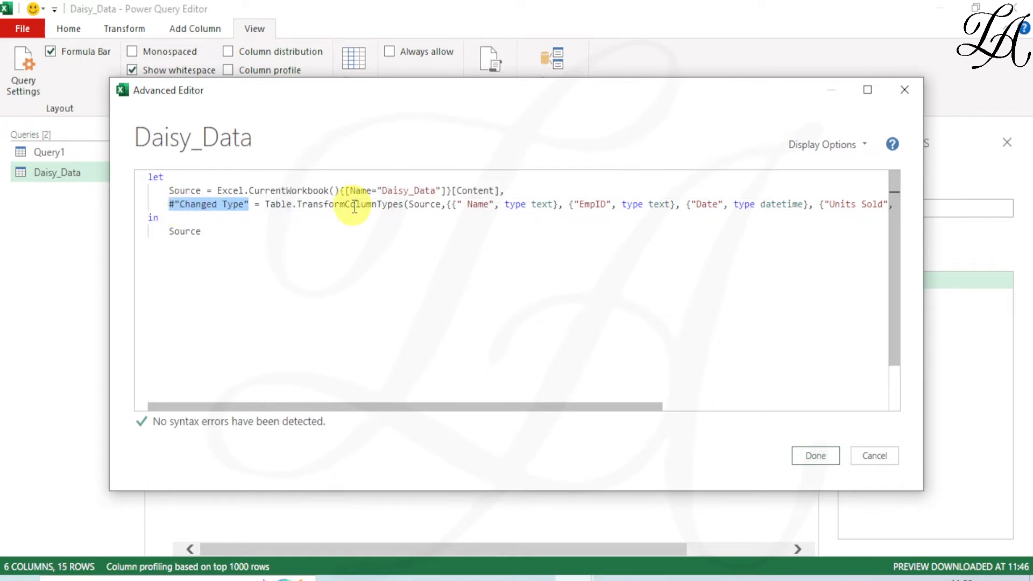
{"action": "left_click_drag", "start_coordinate": [218, 241], "coordinate": [159, 235]}
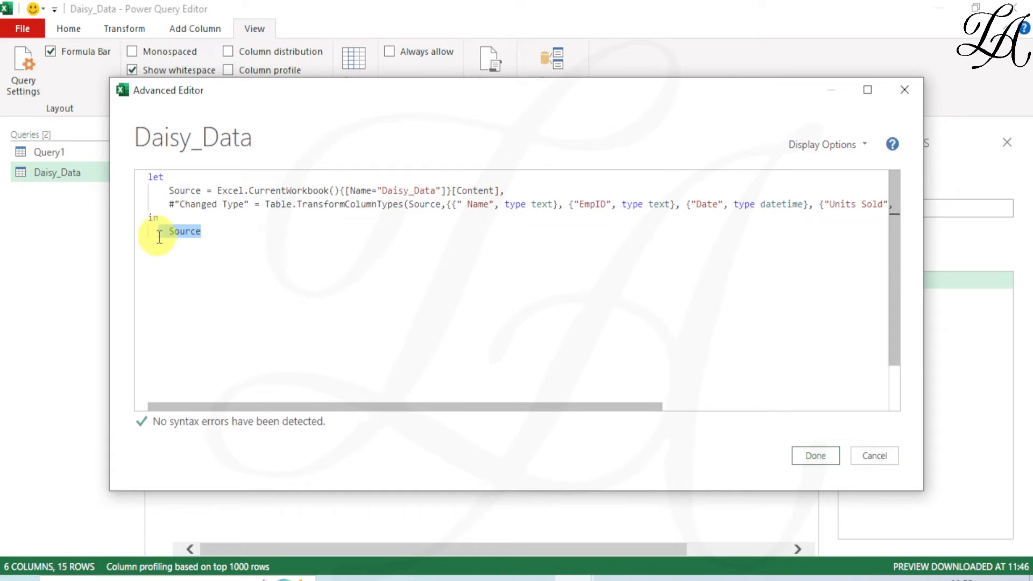
{"action": "key", "text": "ctrl+v"}
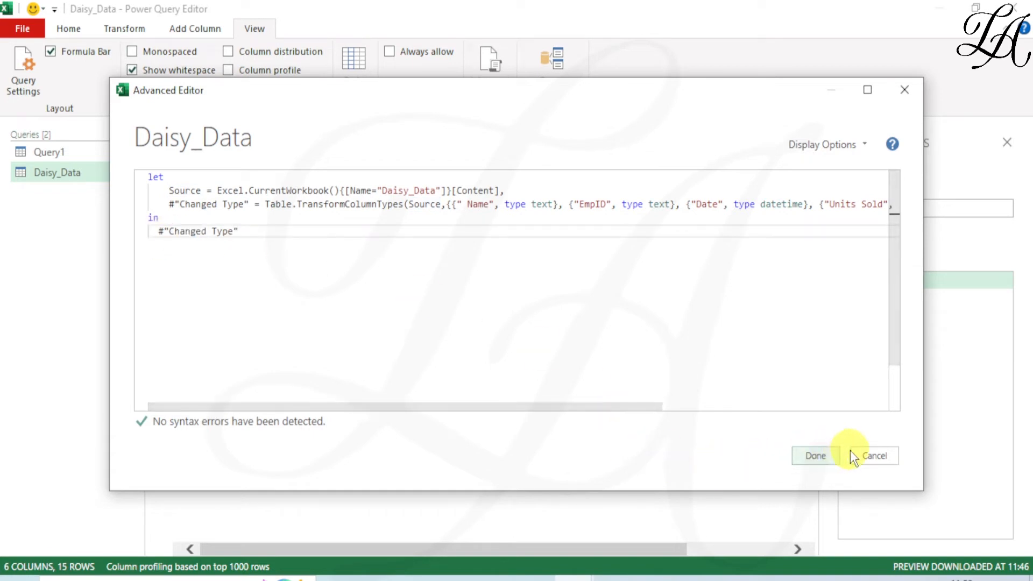
{"action": "left_click", "coordinate": [822, 454]}
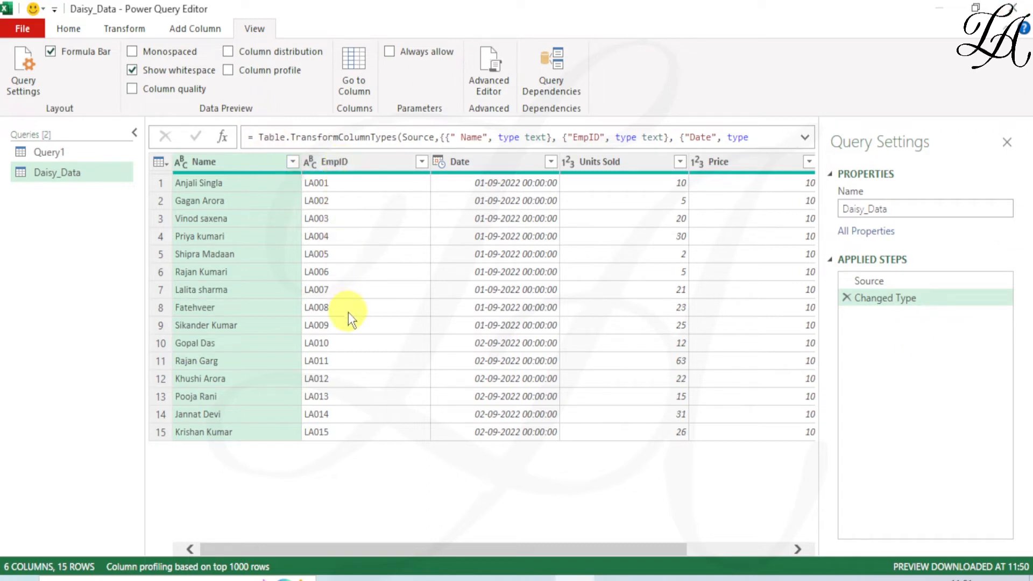
- Replace the text LA with nothing in the EmpID column
{"action": "right_click", "coordinate": [363, 163]}
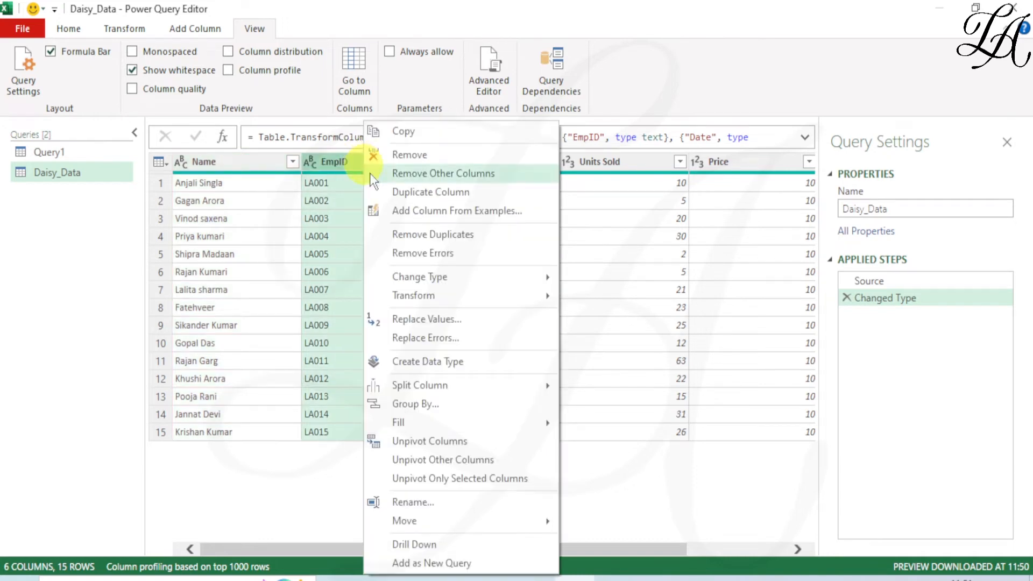
{"action": "left_click", "coordinate": [430, 321]}
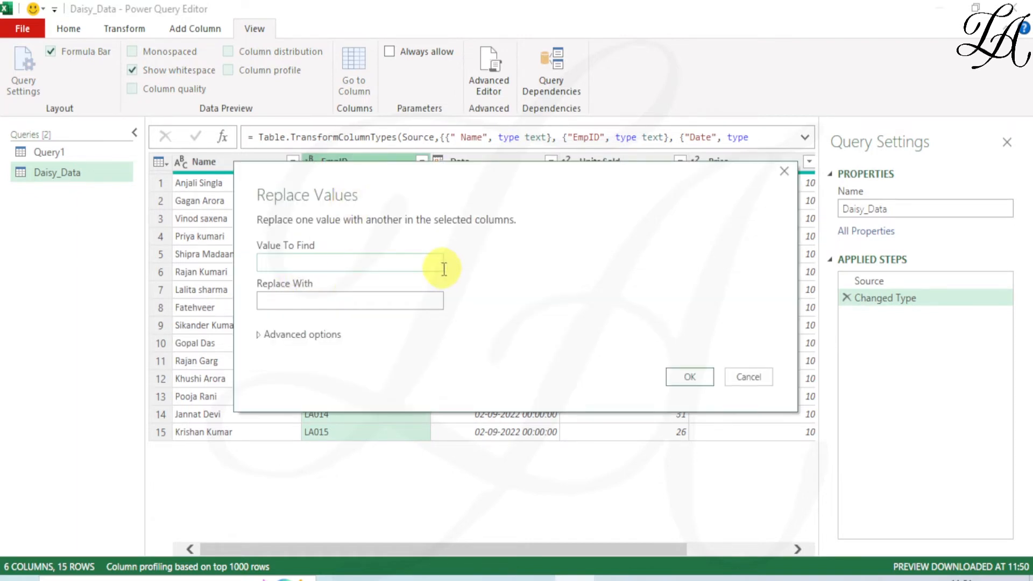
{"action": "type", "text": "LA"}
{"action": "left_click", "coordinate": [295, 305]}
{"action": "left_click_drag", "start_coordinate": [443, 179], "coordinate": [468, 302]}
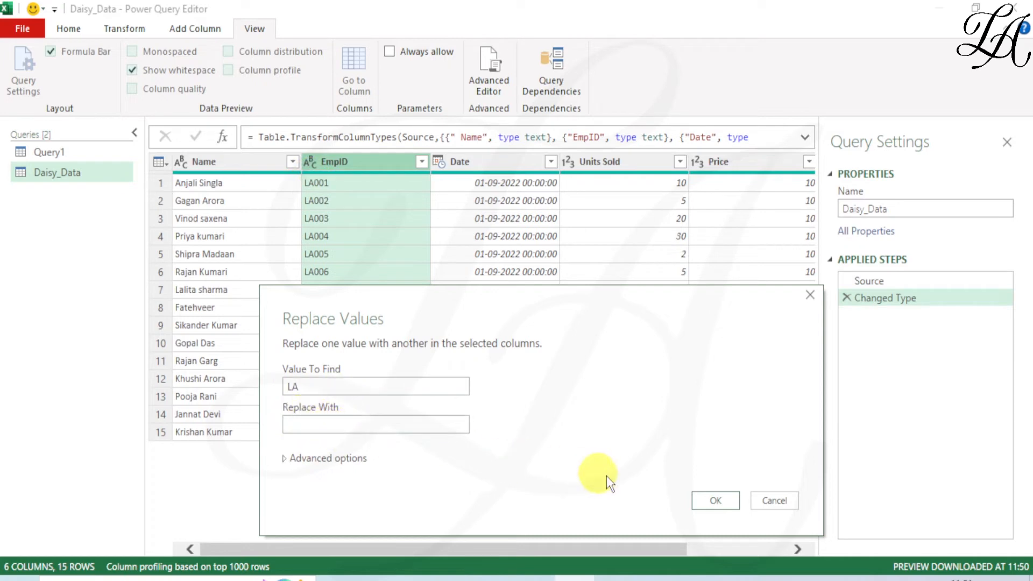
{"action": "left_click", "coordinate": [713, 503]}
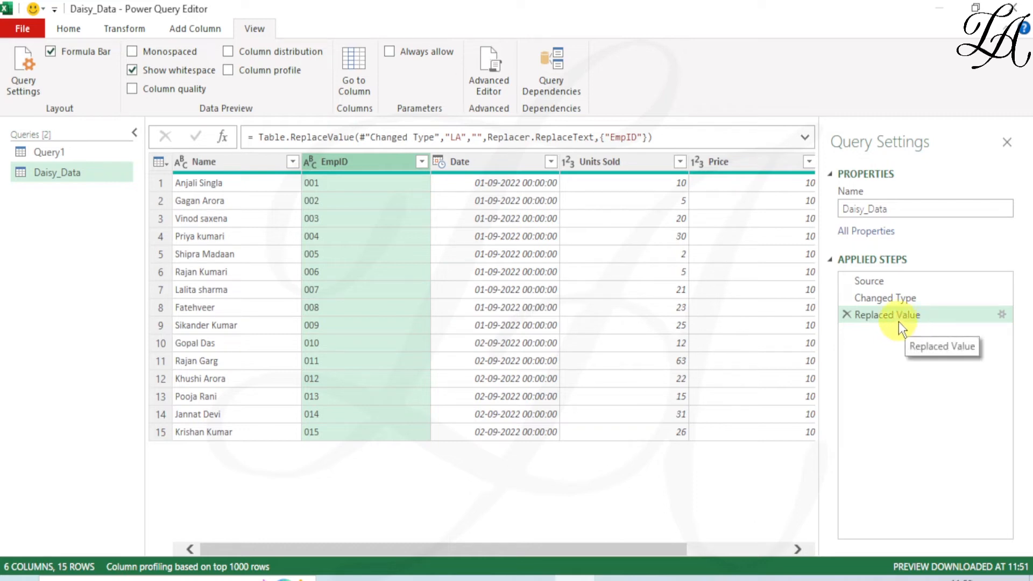
- Add a custom column named Custom with the formula [Units Sold] *[Price]
{"action": "left_click_drag", "start_coordinate": [584, 546], "coordinate": [705, 549]}
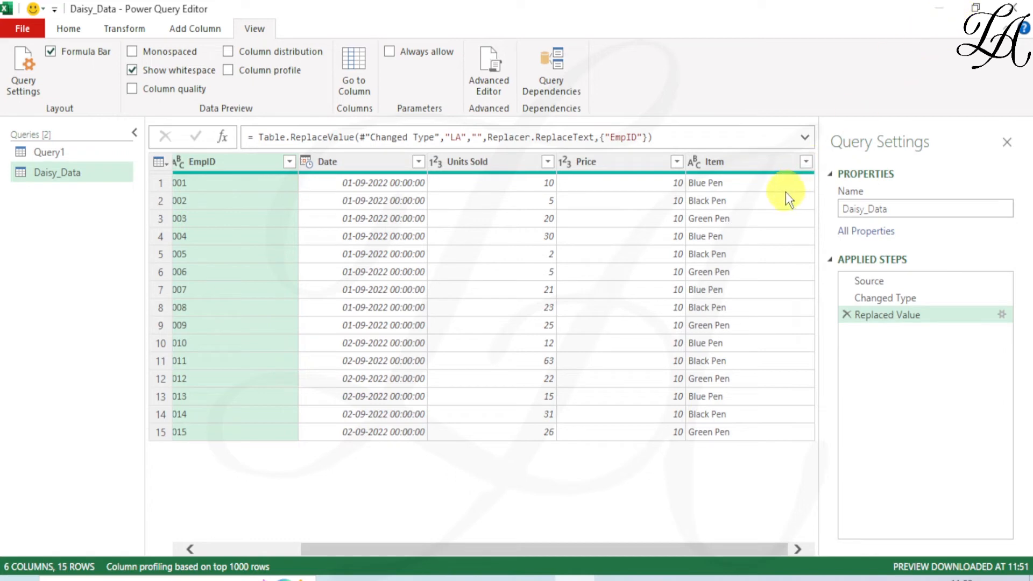
{"action": "left_click", "coordinate": [761, 163]}
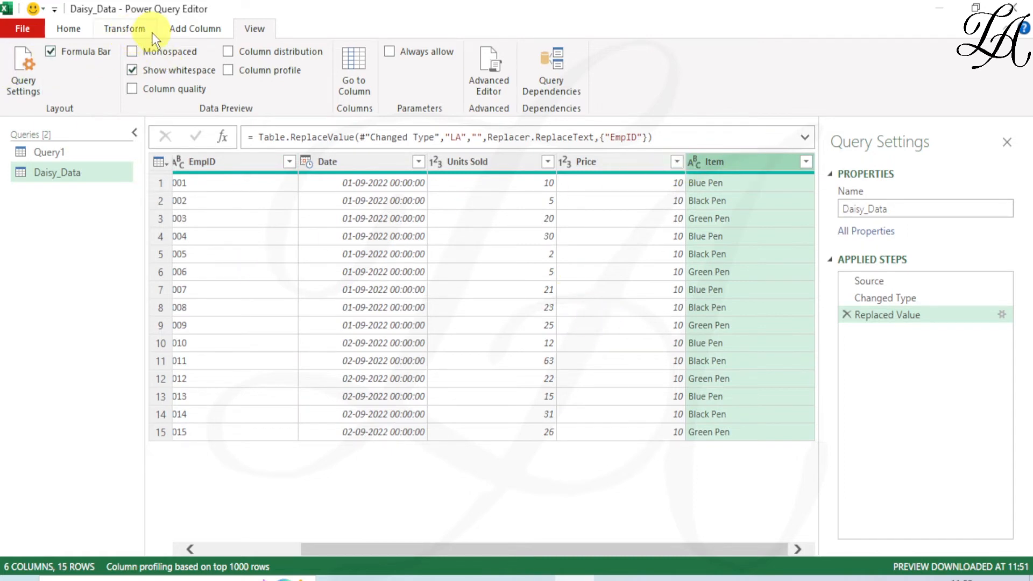
{"action": "left_click", "coordinate": [192, 31]}
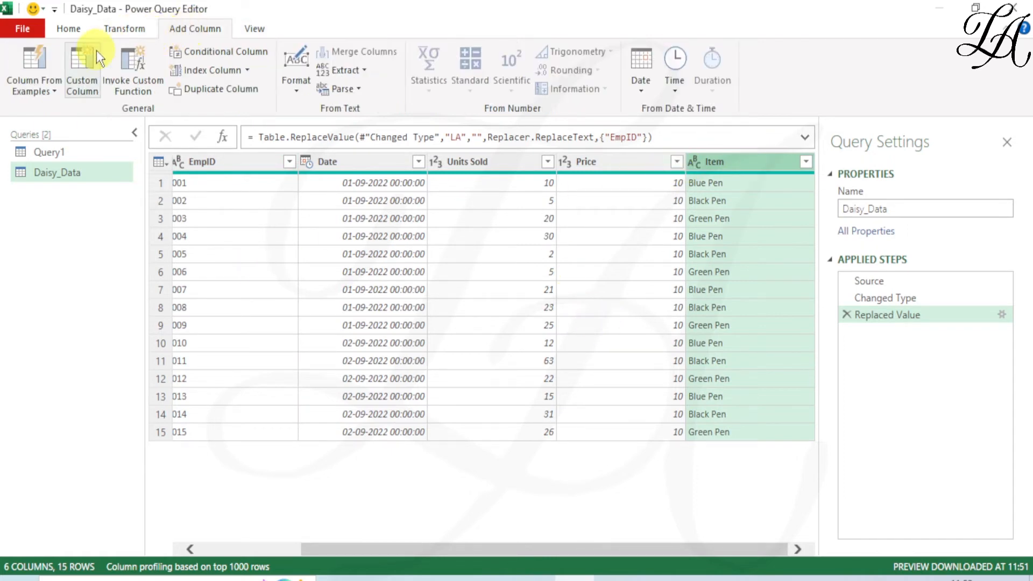
{"action": "left_click", "coordinate": [92, 64]}
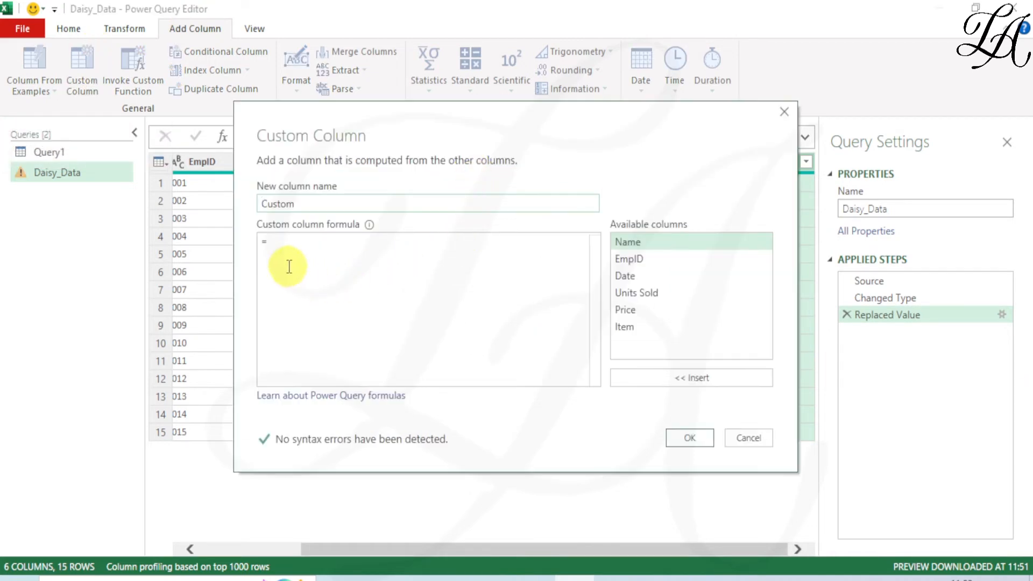
{"action": "left_click", "coordinate": [286, 243]}
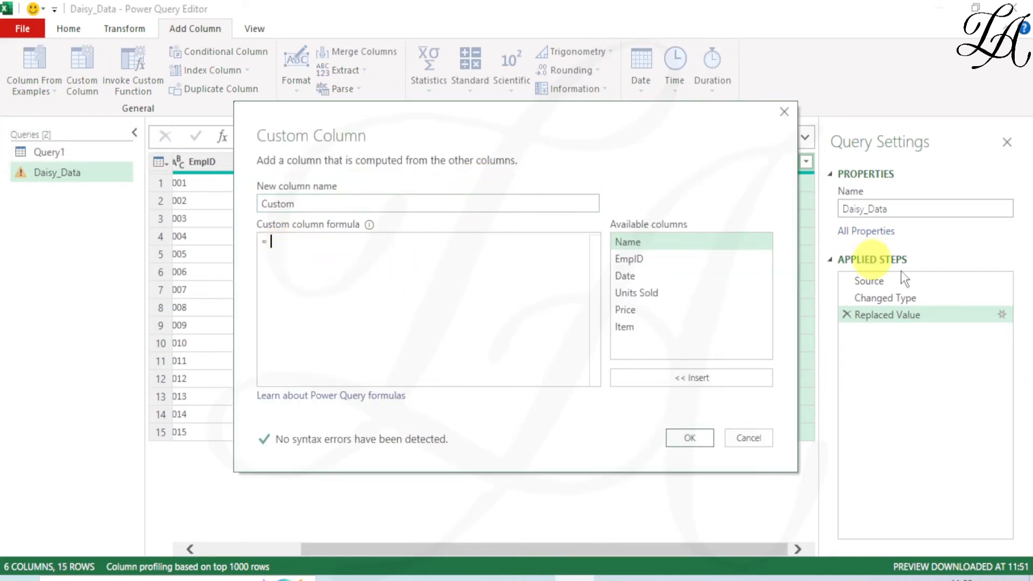
{"action": "left_click", "coordinate": [715, 291]}
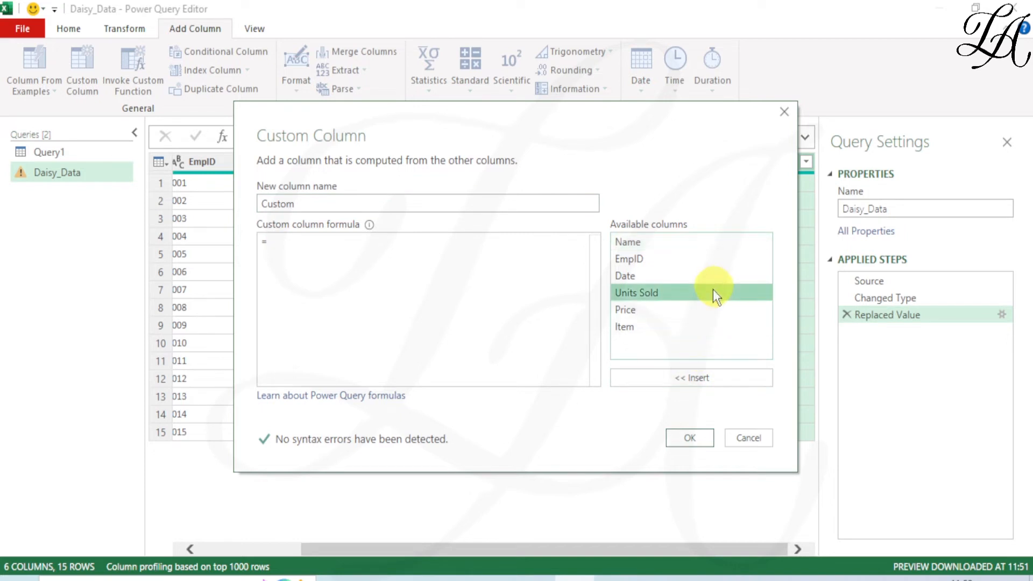
{"action": "double_click", "coordinate": [707, 299]}
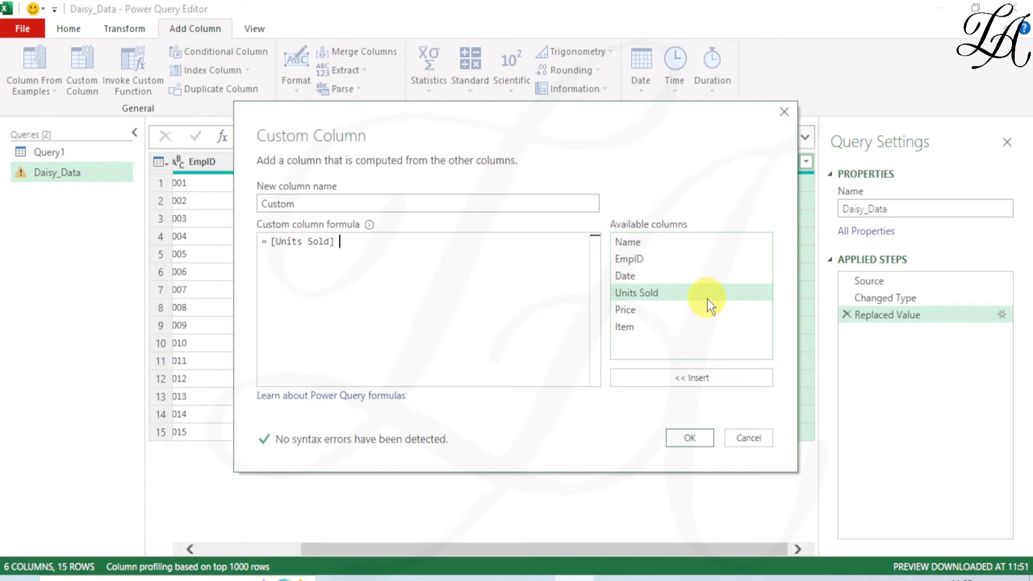
{"action": "type", "text": "*"}
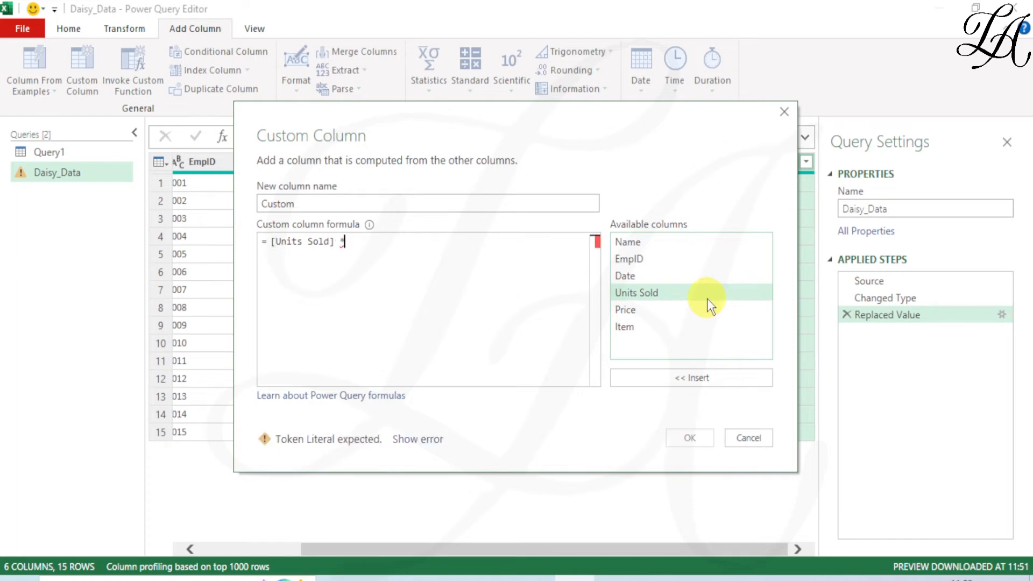
{"action": "double_click", "coordinate": [692, 306]}
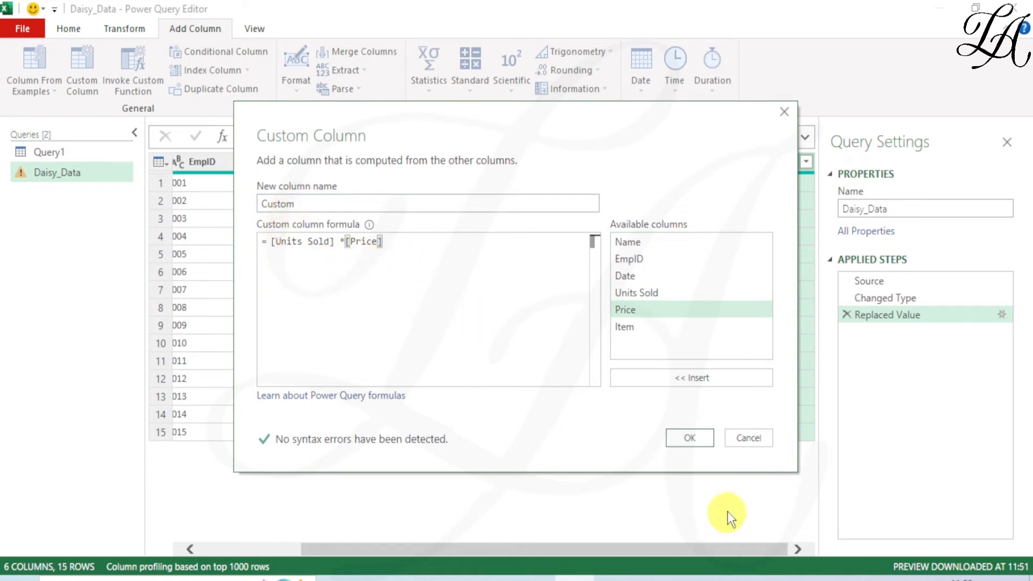
{"action": "left_click", "coordinate": [704, 438]}
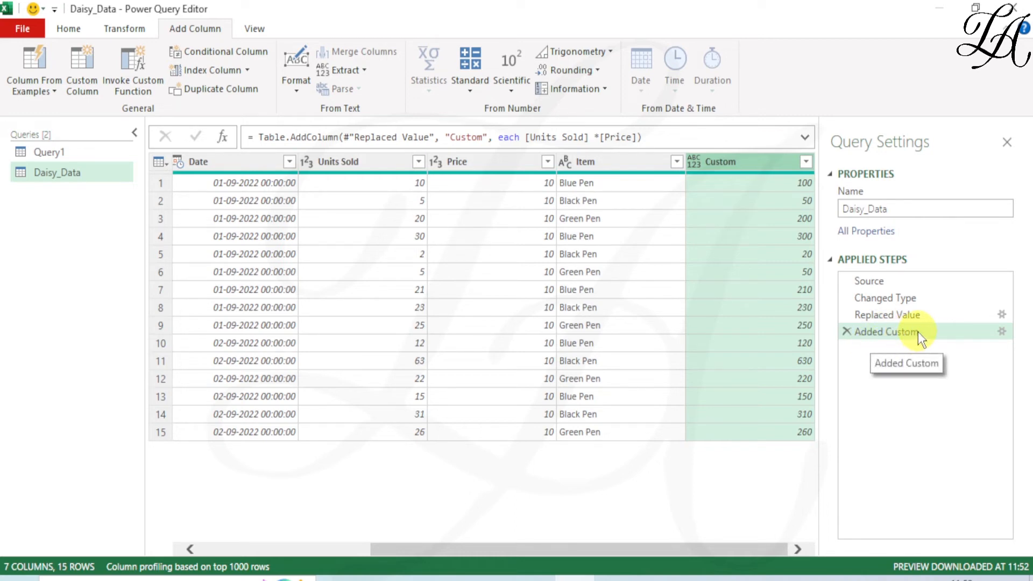
- Comment out the #"Changed Type", #"Replaced Value" and #"Added Custom" lines as one /* */ block and remove the comma after the Source line
{"action": "left_click", "coordinate": [874, 314], "text": "ctrl"}
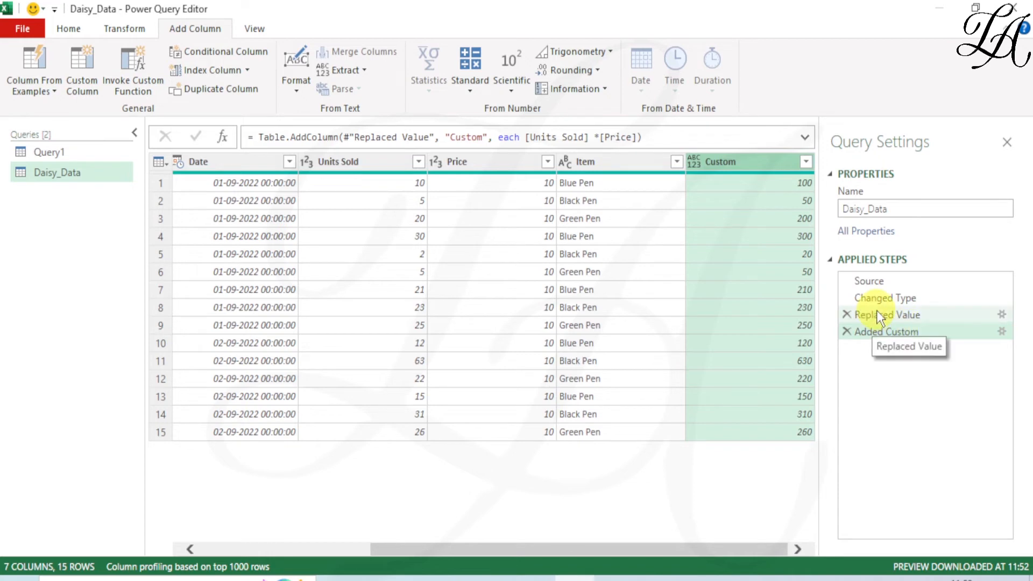
{"action": "left_click", "coordinate": [891, 333]}
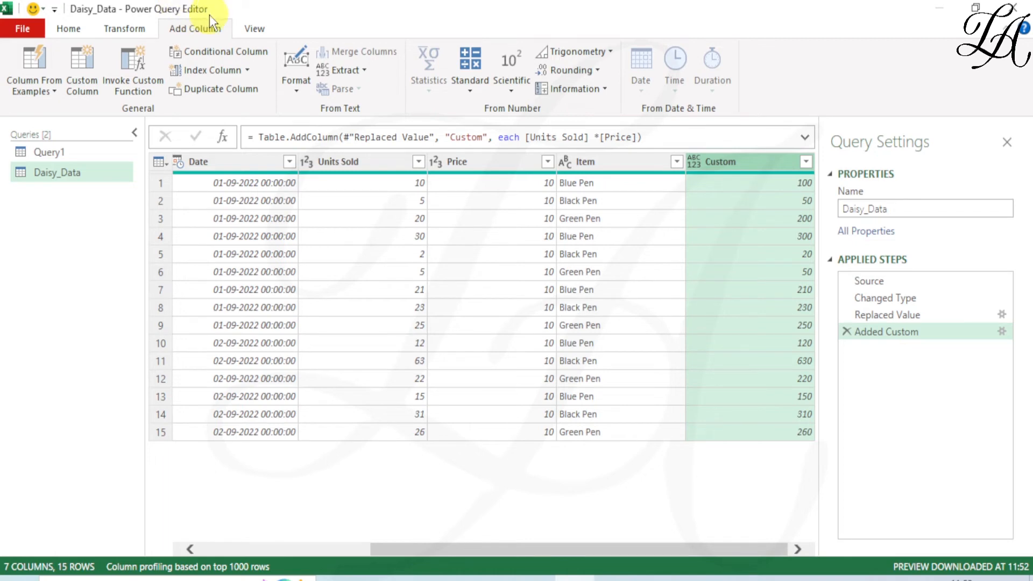
{"action": "left_click", "coordinate": [256, 30]}
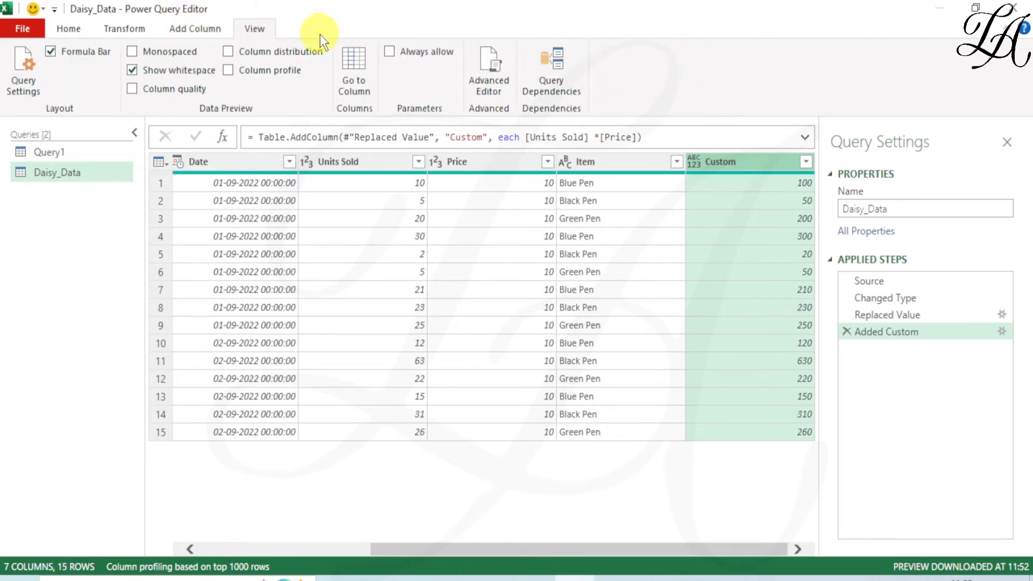
{"action": "left_click", "coordinate": [499, 79]}
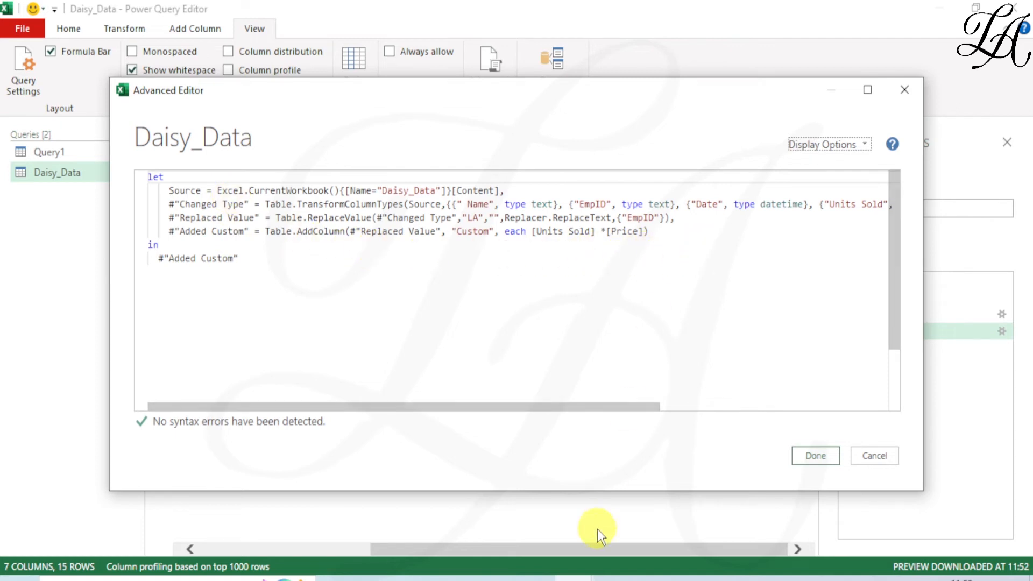
{"action": "mouse_move", "coordinate": [548, 406]}
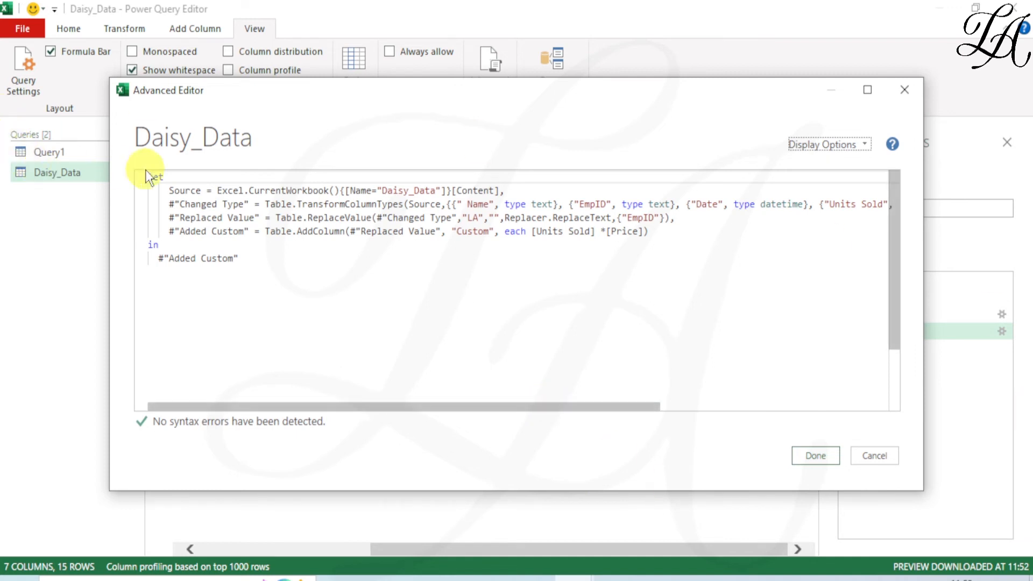
{"action": "left_click", "coordinate": [170, 204]}
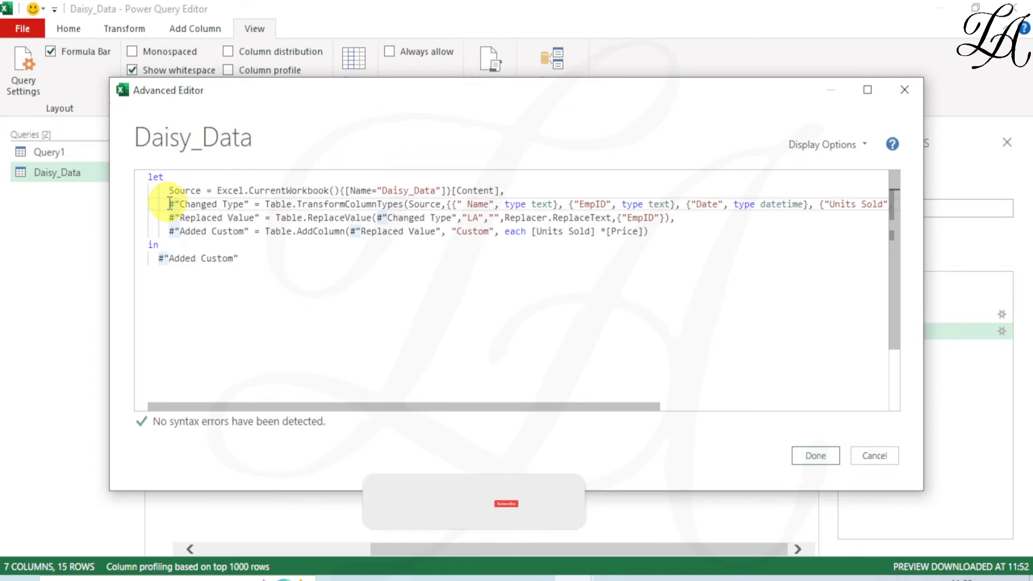
{"action": "type", "text": ","}
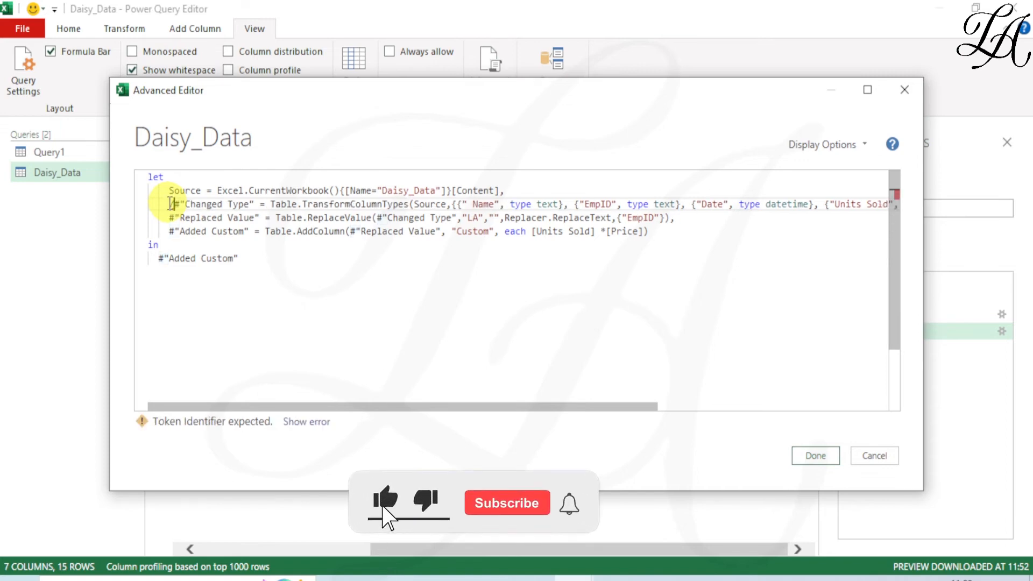
{"action": "type", "text": "*"}
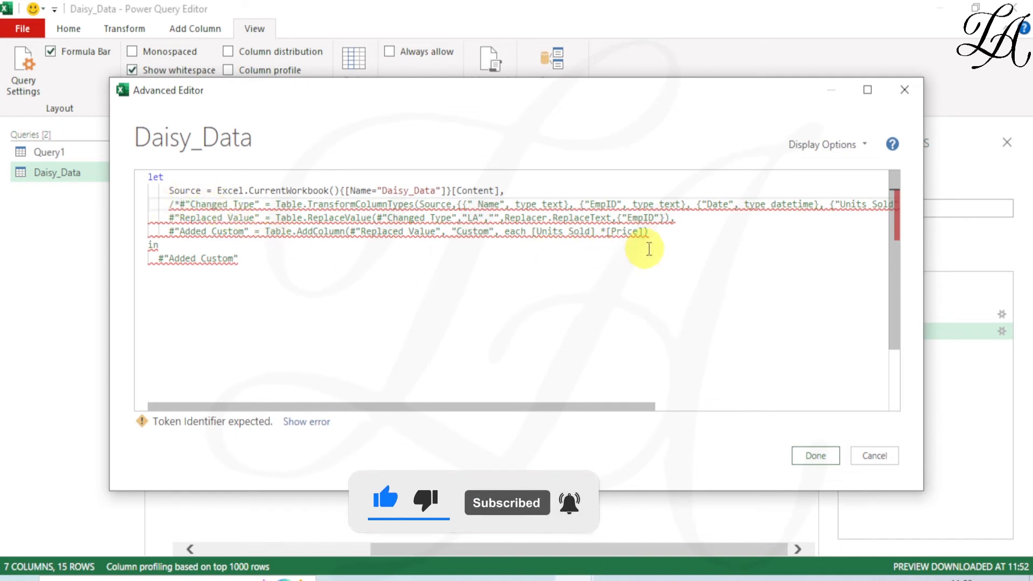
{"action": "left_click", "coordinate": [667, 235]}
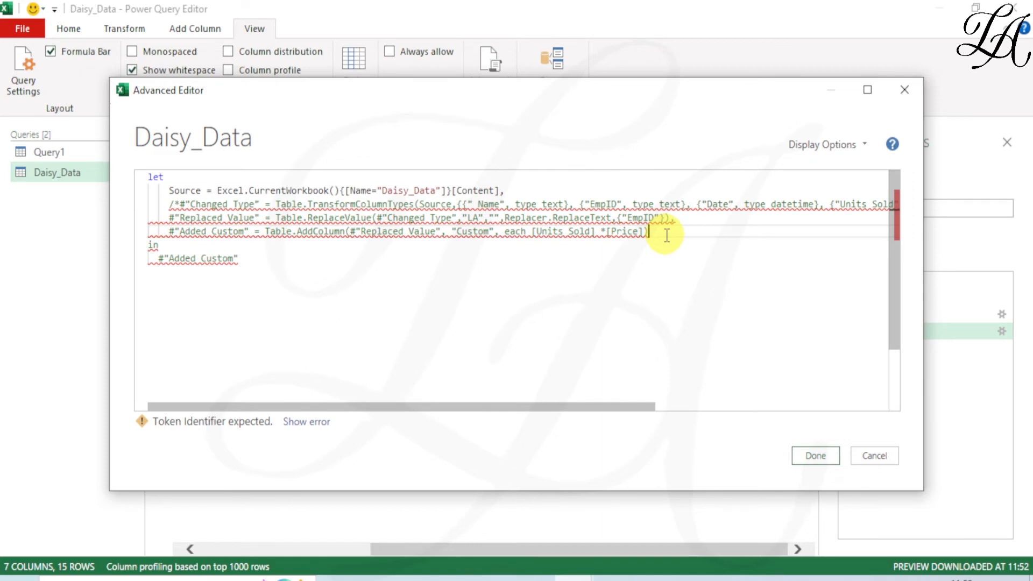
{"action": "type", "text": "*/"}
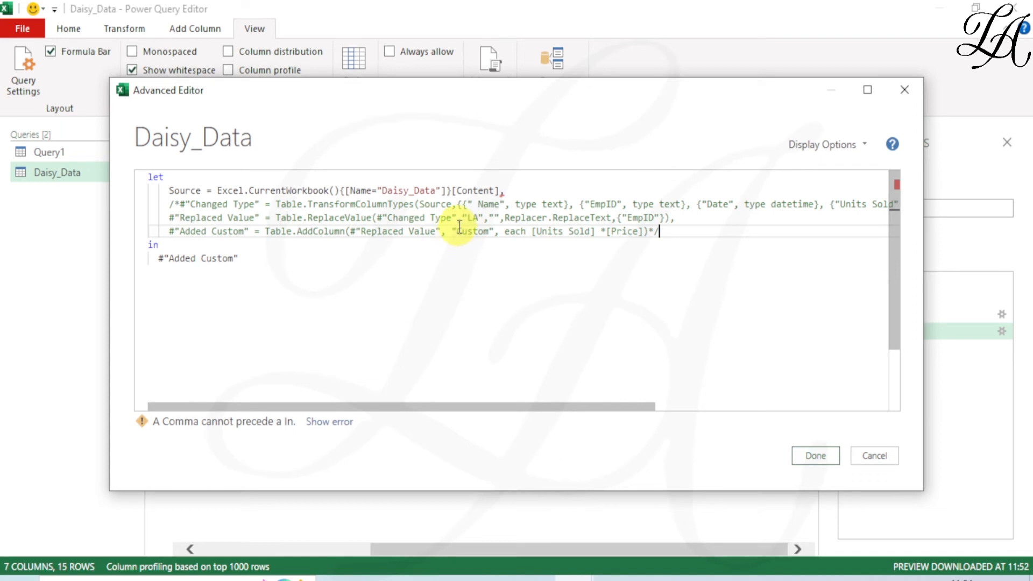
{"action": "left_click", "coordinate": [513, 194]}
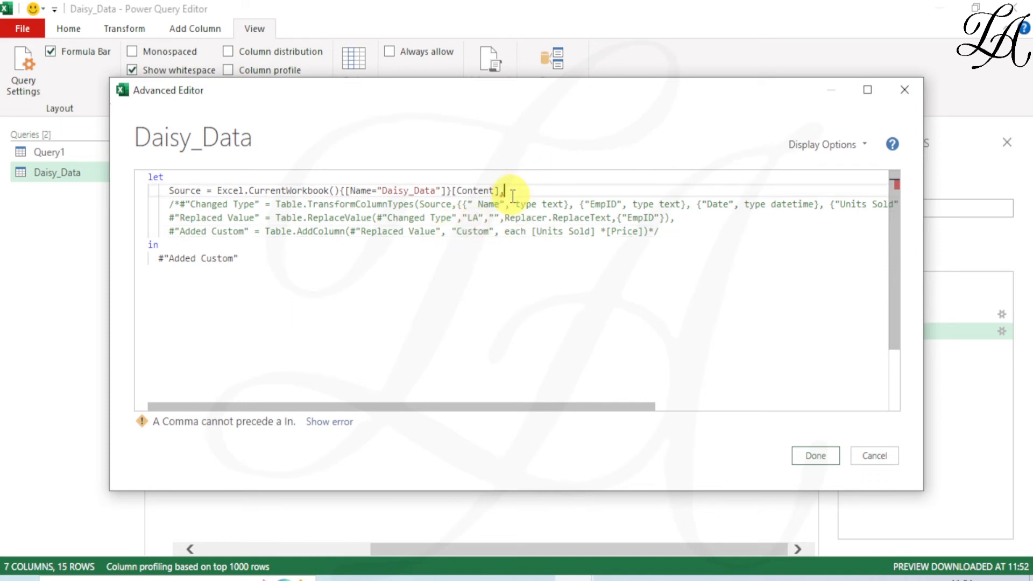
{"action": "key", "text": "BackSpace"}
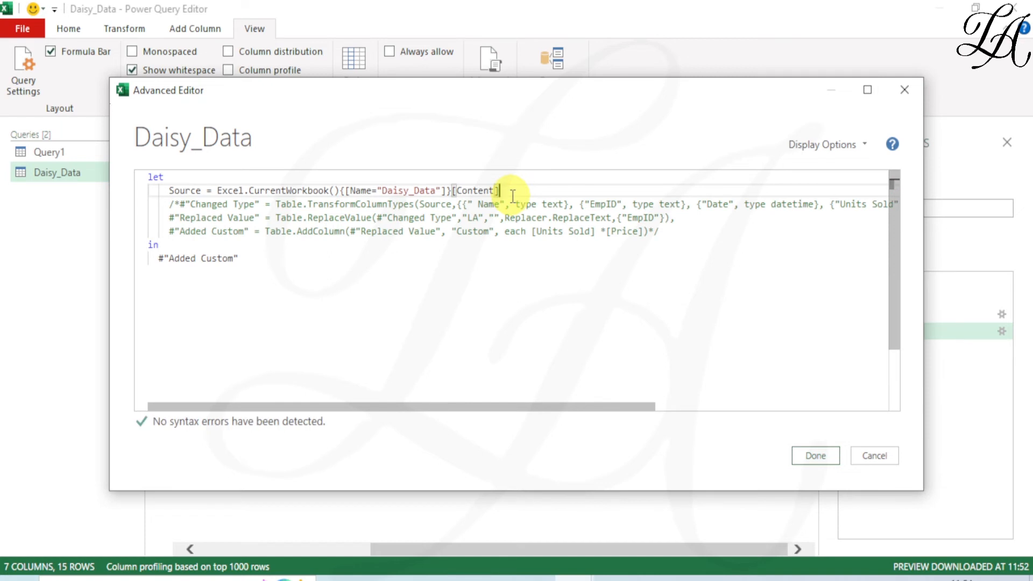
- Replace #"Added Custom" with Source in the in clause and apply the code
{"action": "left_click", "coordinate": [226, 258]}
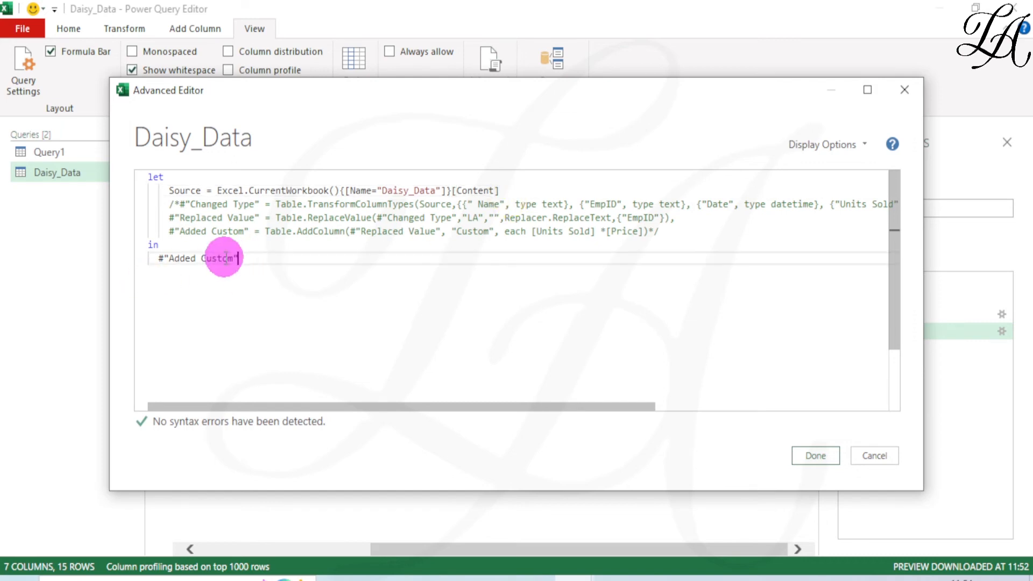
{"action": "left_click_drag", "start_coordinate": [226, 257], "coordinate": [154, 261]}
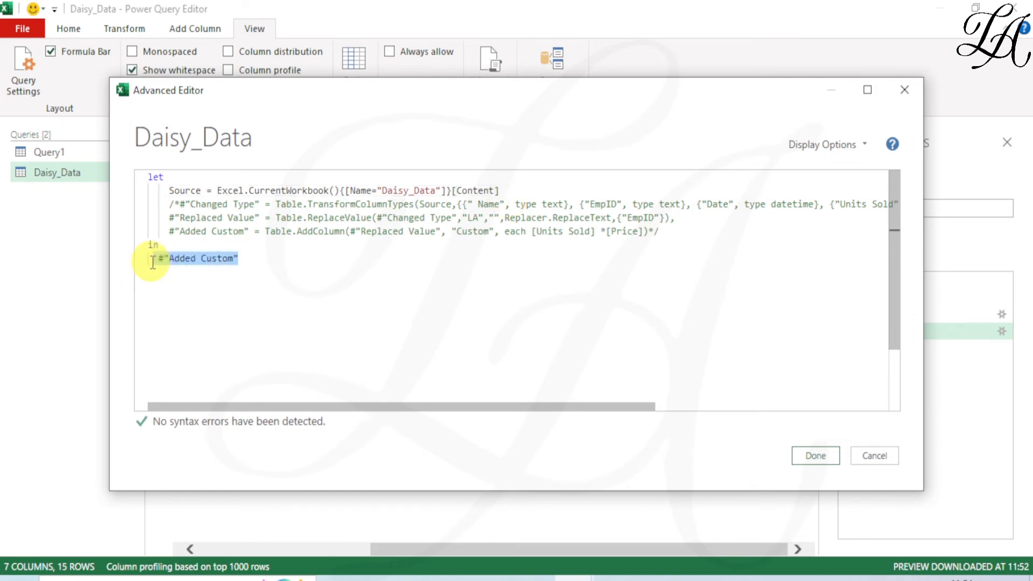
{"action": "key", "text": "BackSpace"}
{"action": "type", "text": "S"}
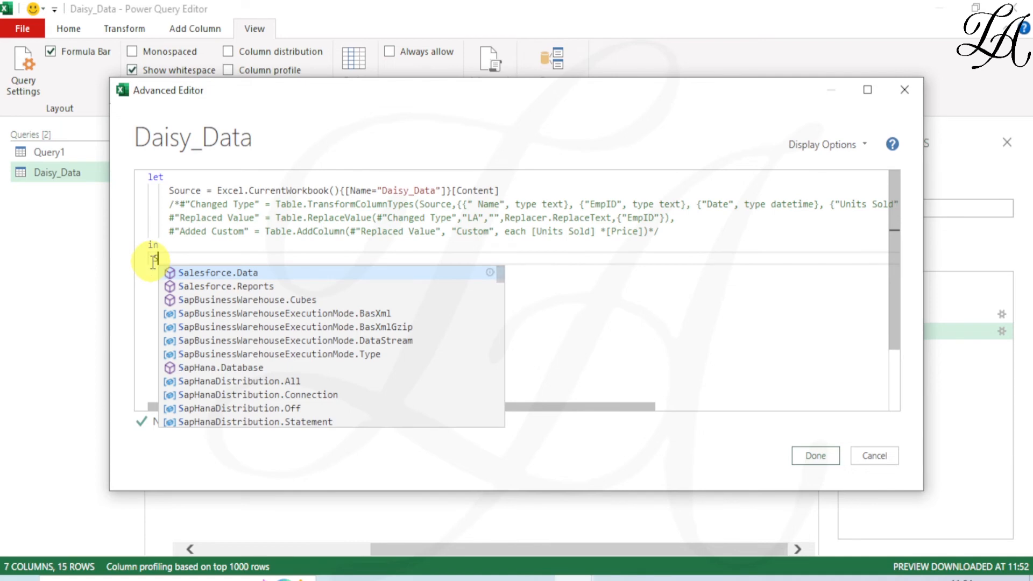
{"action": "type", "text": "ource"}
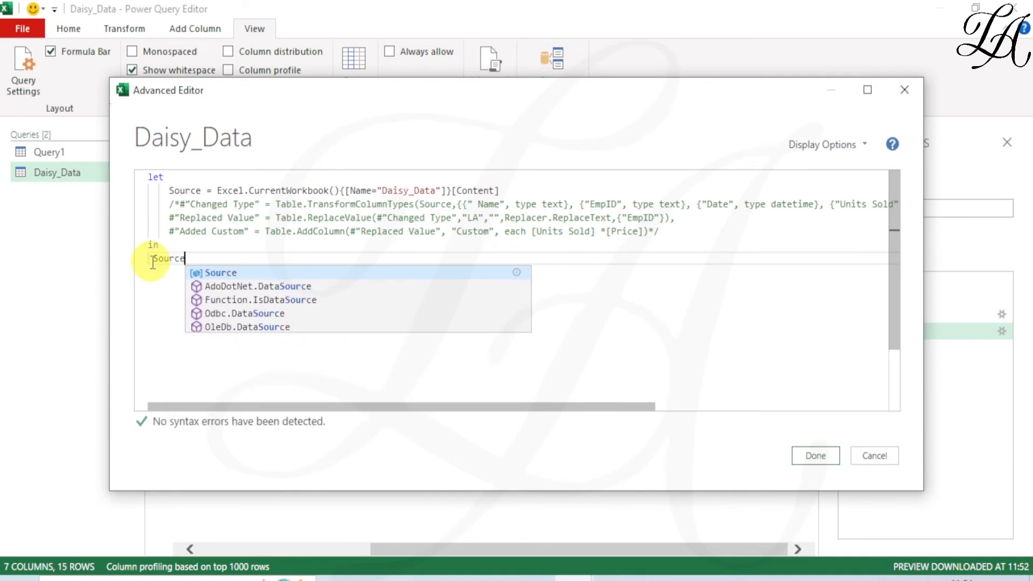
{"action": "key", "text": "Escape"}
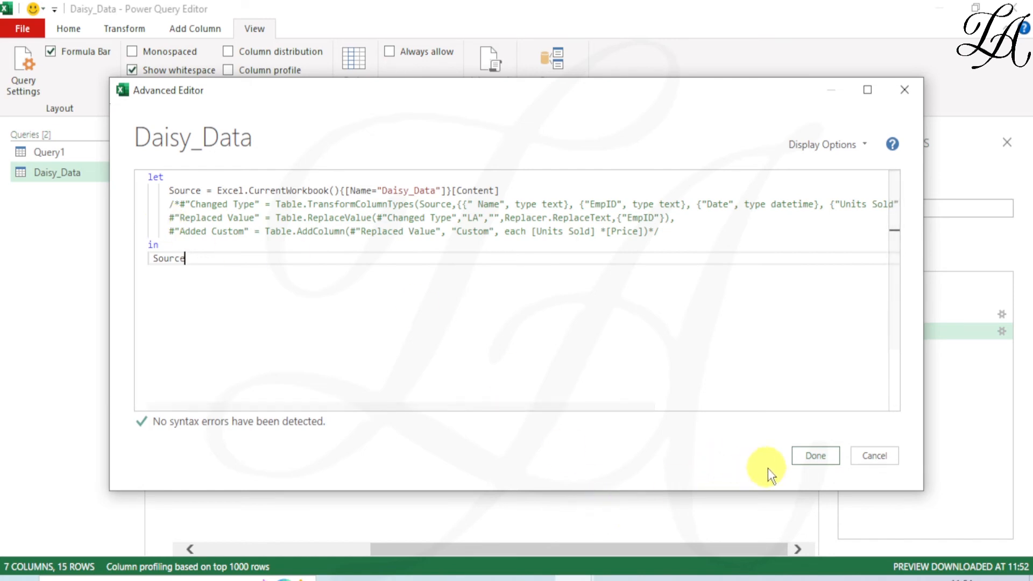
{"action": "left_click", "coordinate": [815, 456]}
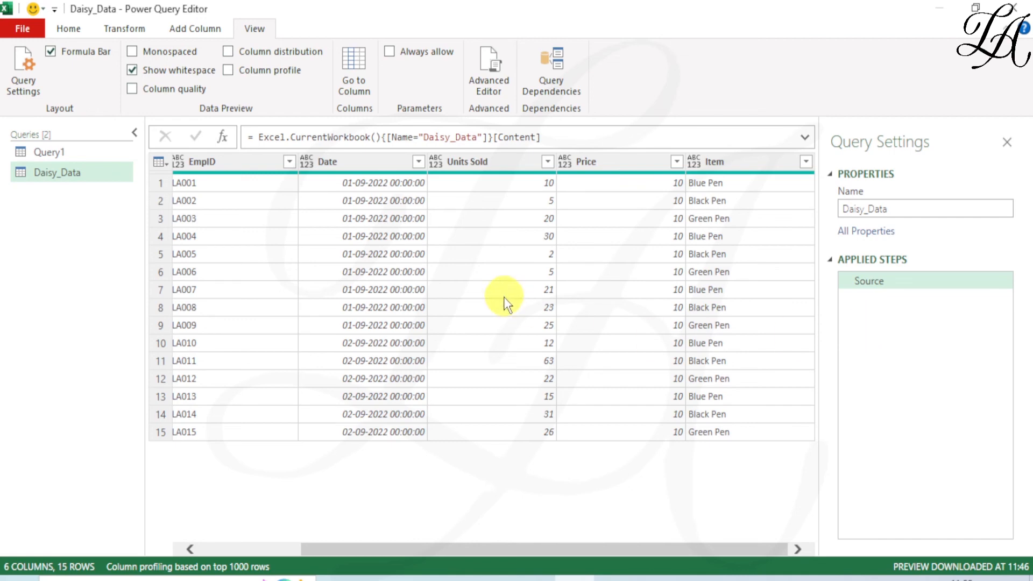
- Remove the /* */ markers around the three commented lines of the query code and put the comma back after the Source line
{"action": "left_click", "coordinate": [490, 76]}
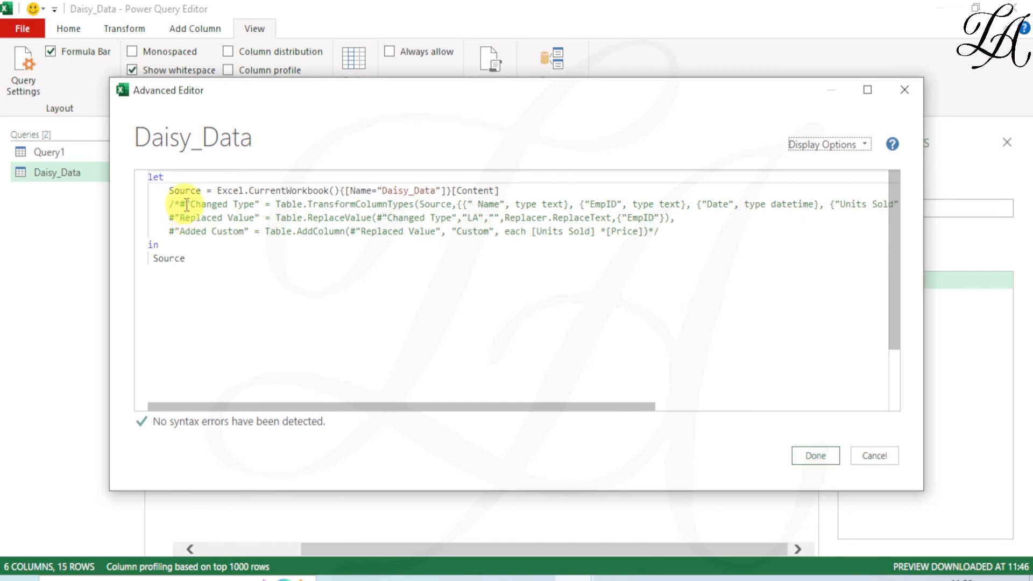
{"action": "left_click", "coordinate": [181, 204]}
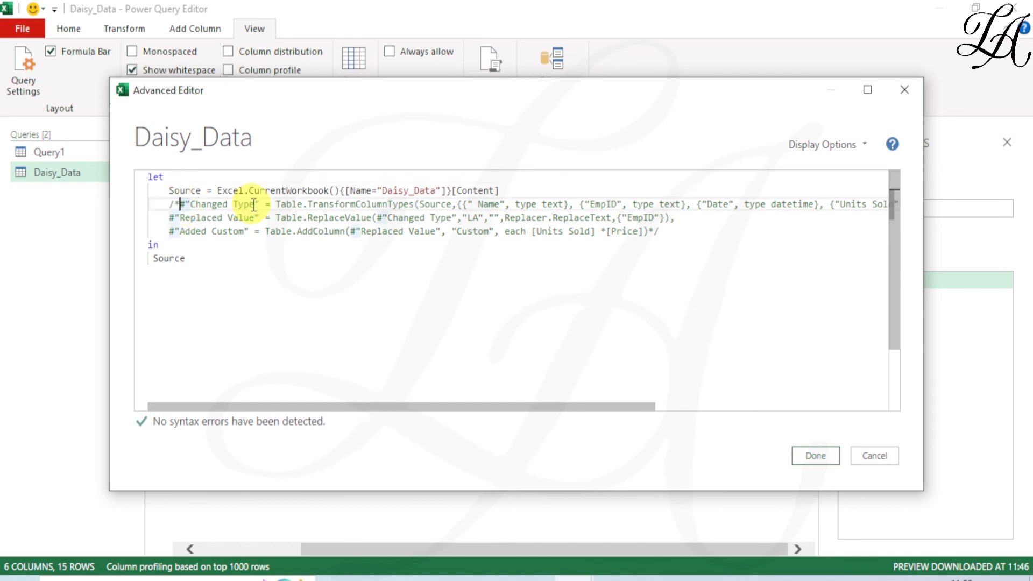
{"action": "key", "text": "BackSpace"}
{"action": "key", "text": "BackSpace"}
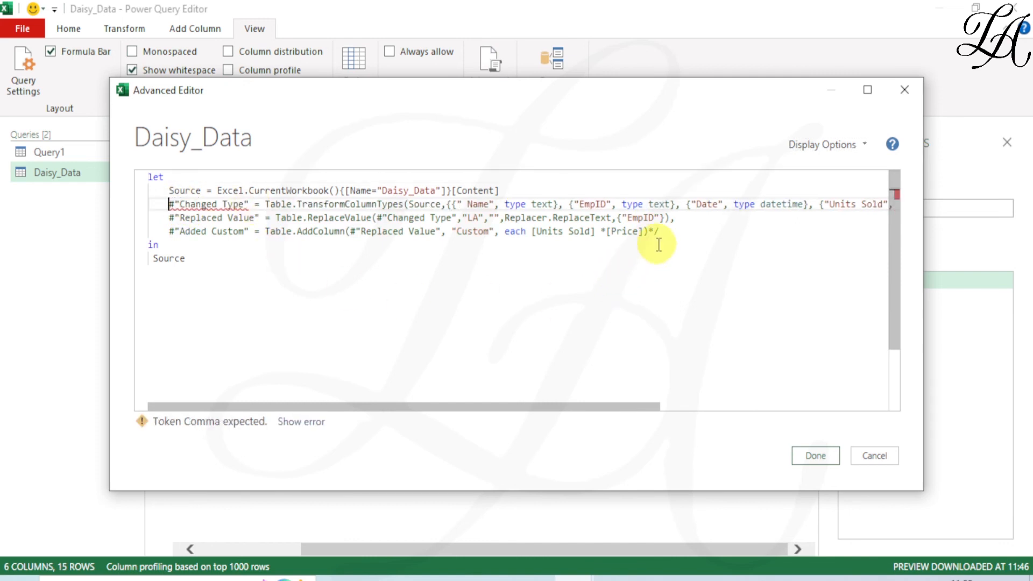
{"action": "left_click", "coordinate": [679, 234]}
{"action": "key", "text": "BackSpace"}
{"action": "key", "text": "BackSpace"}
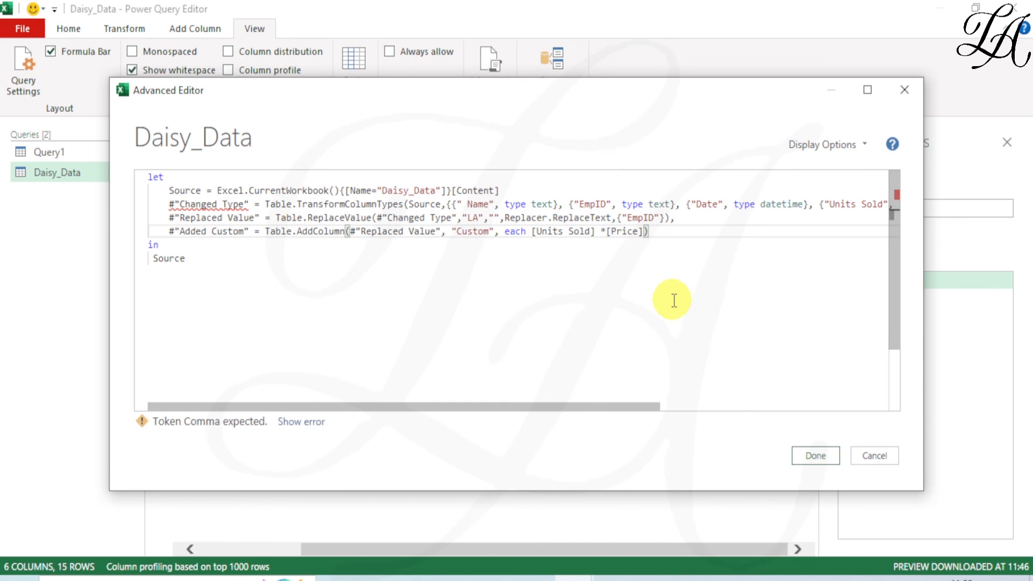
{"action": "left_click", "coordinate": [509, 189]}
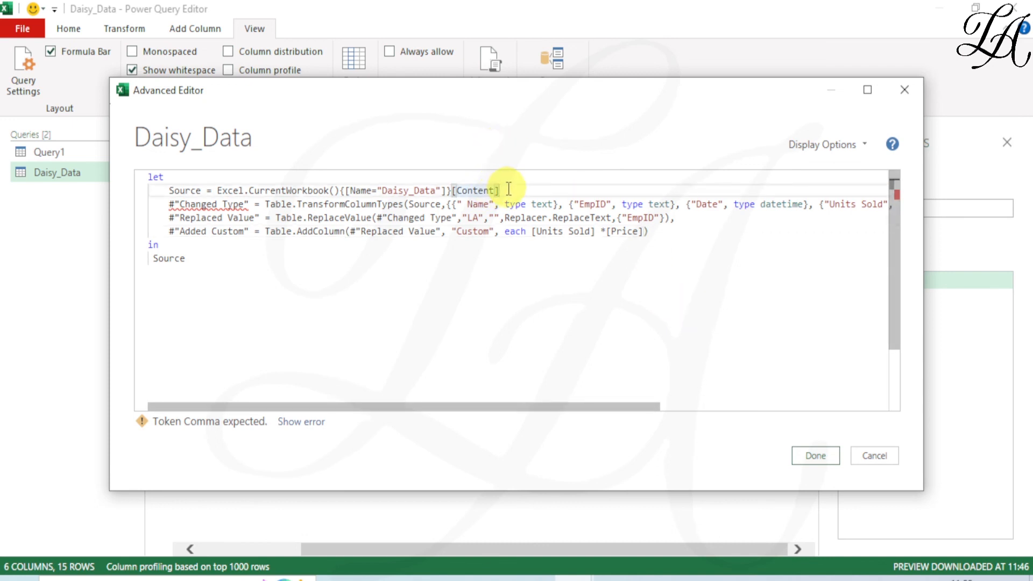
{"action": "type", "text": ","}
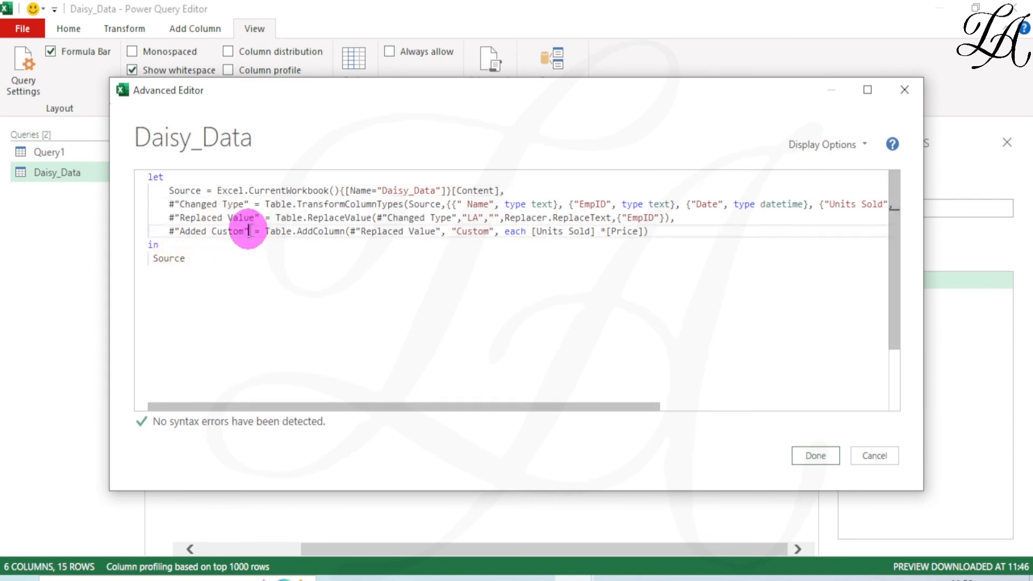
- Replace Source in the in clause with the #"Added Custom" step name copied from the query code, apply the code and check the Custom column
{"action": "left_click_drag", "start_coordinate": [249, 232], "coordinate": [169, 231]}
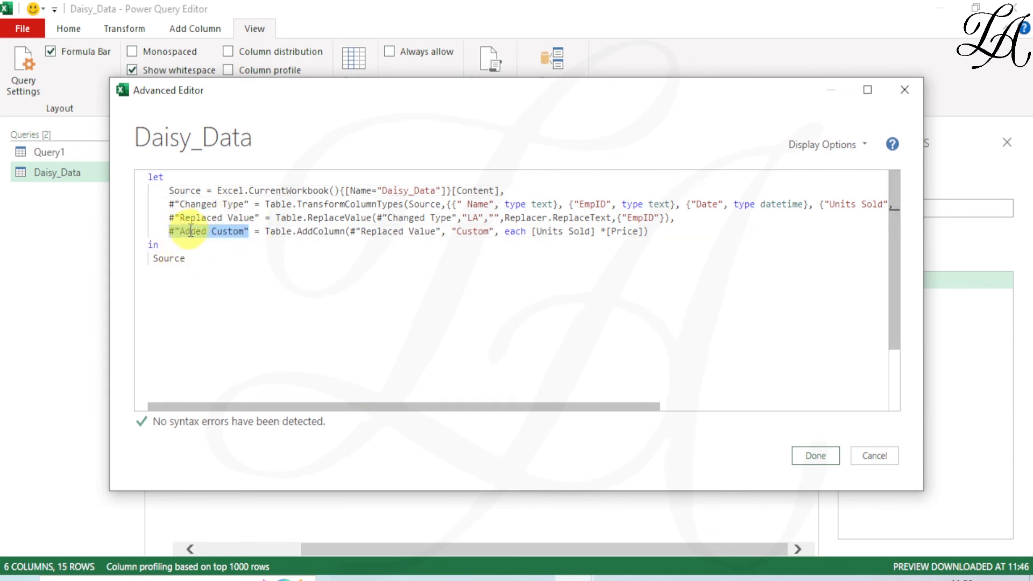
{"action": "right_click", "coordinate": [195, 232]}
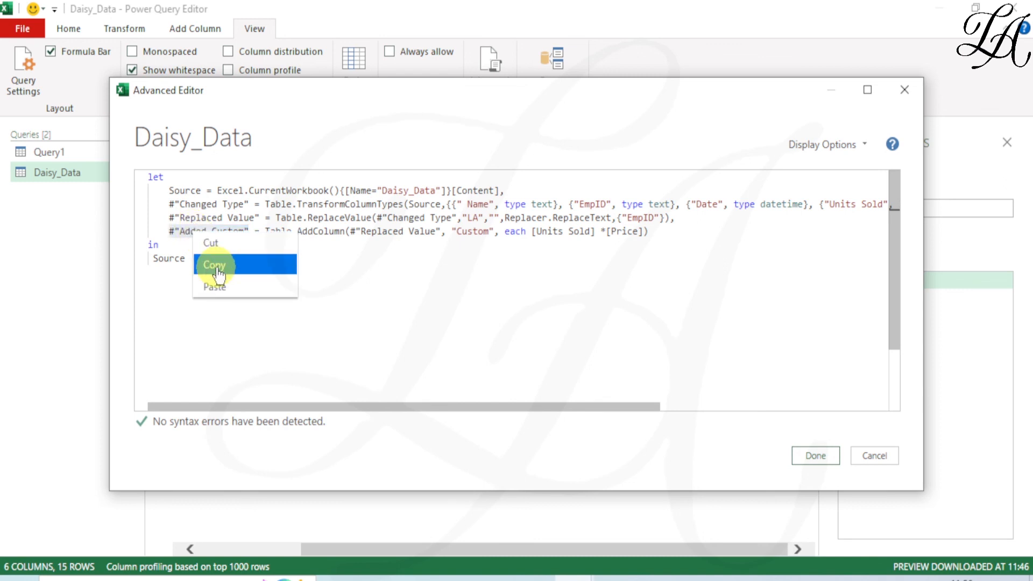
{"action": "left_click", "coordinate": [214, 264]}
{"action": "left_click", "coordinate": [156, 263]}
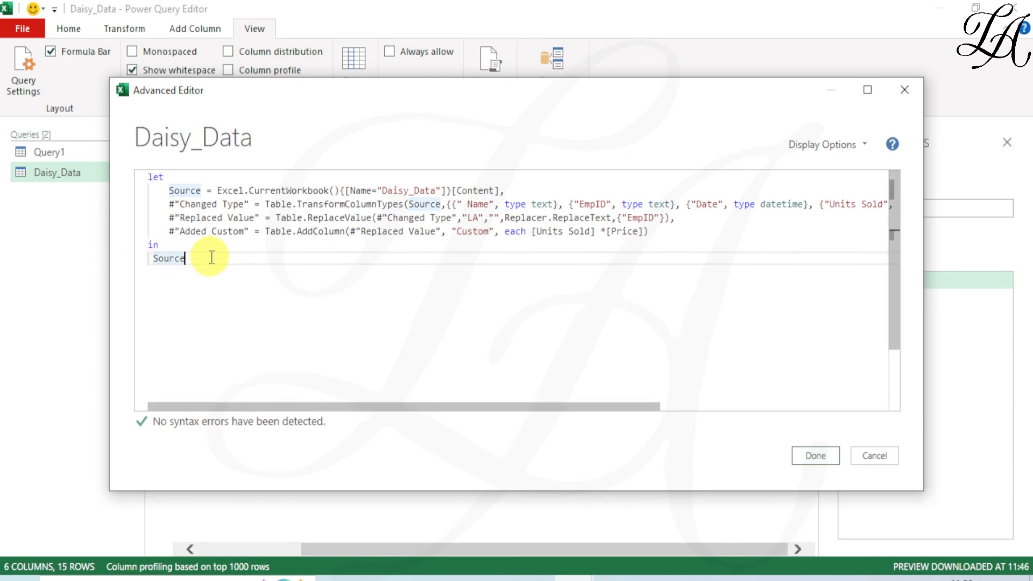
{"action": "key", "text": "BackSpace"}
{"action": "key", "text": "BackSpace"}
{"action": "key", "text": "BackSpace"}
{"action": "key", "text": "BackSpace"}
{"action": "key", "text": "BackSpace"}
{"action": "key", "text": "BackSpace"}
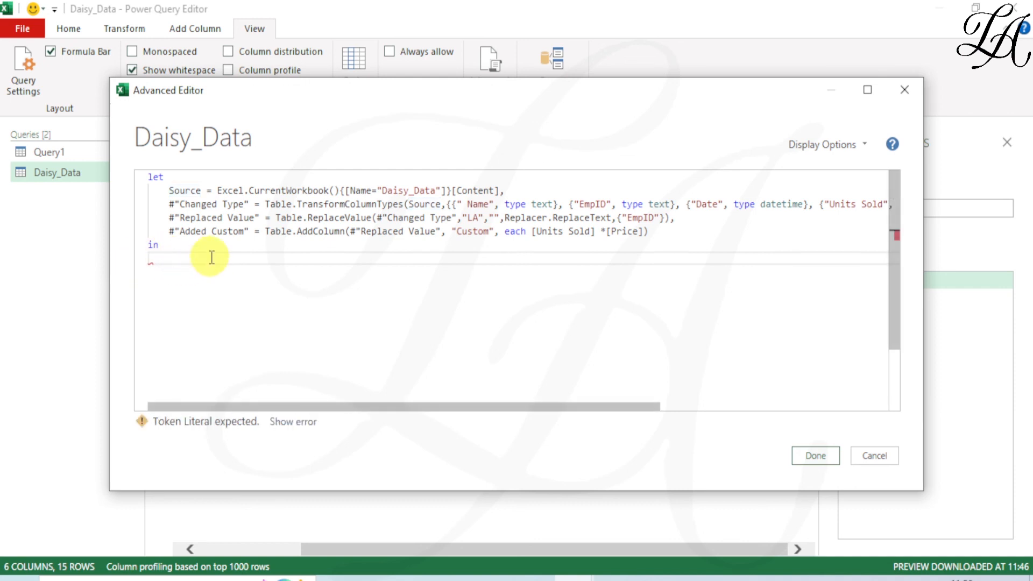
{"action": "key", "text": "ctrl+v"}
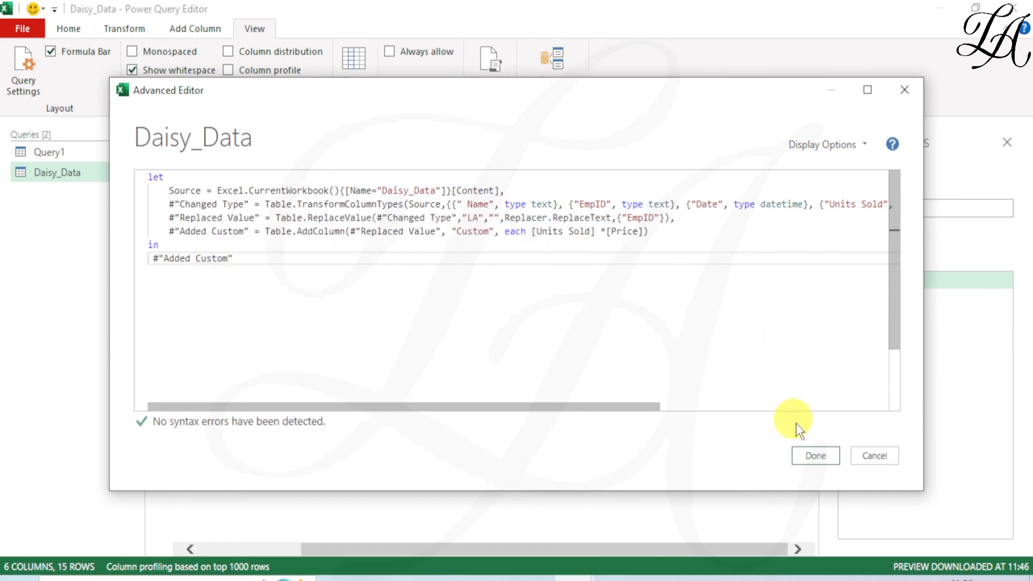
{"action": "left_click", "coordinate": [816, 455]}
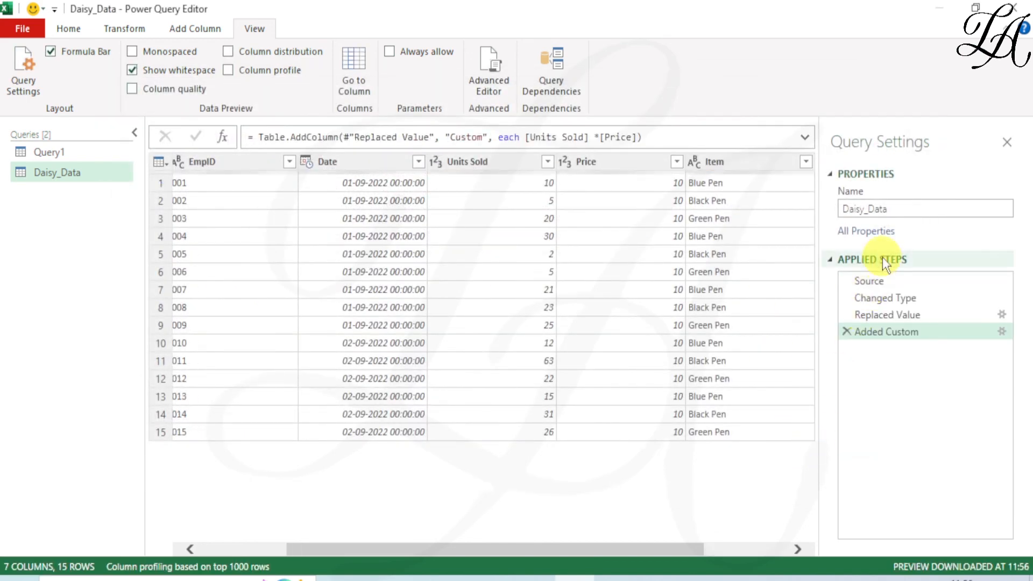
{"action": "left_click_drag", "start_coordinate": [649, 548], "coordinate": [762, 554]}
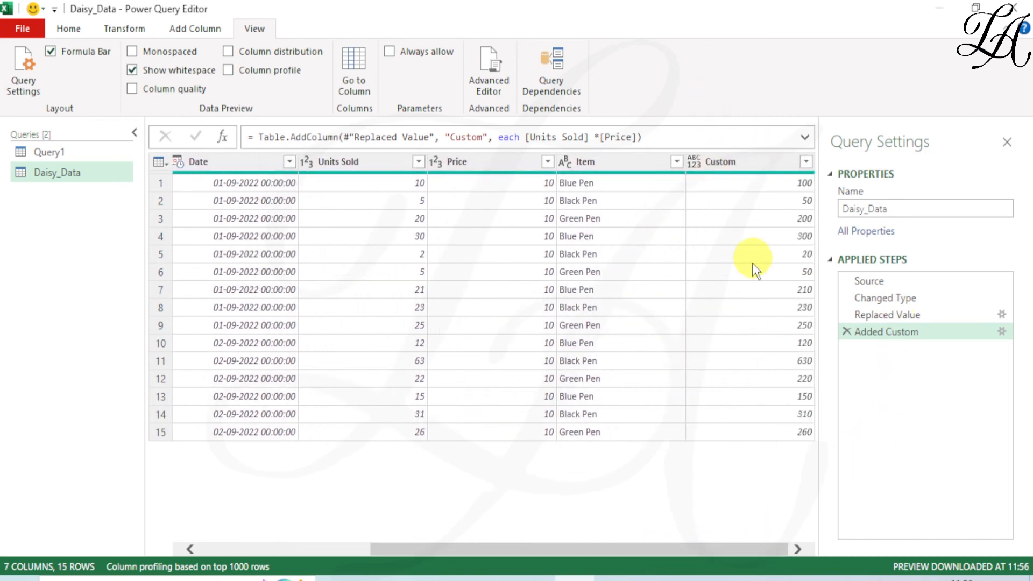